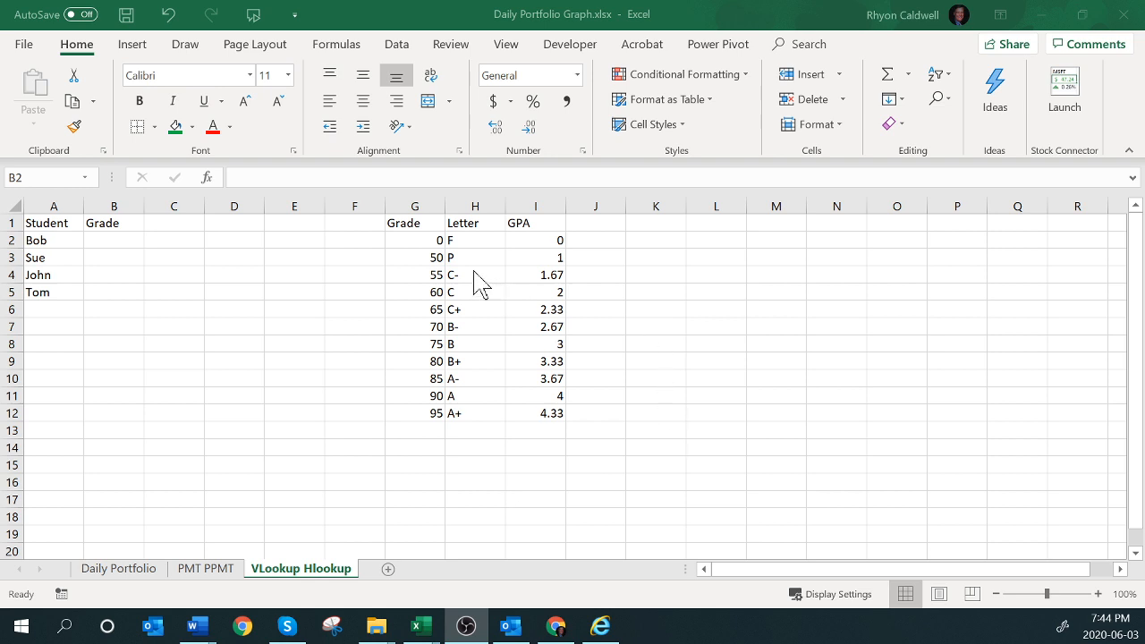
Switch to the Excel workbook and examine the Grade, Letter and GPA lookup table in G1:I12
key(alt+Tab)
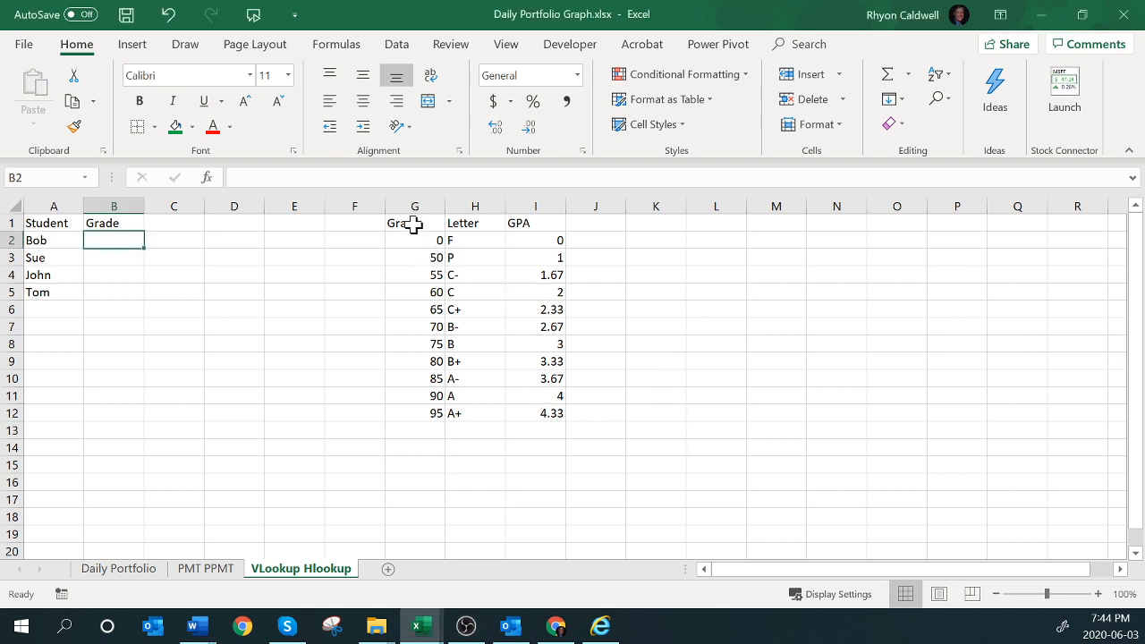
drag(413, 225, 532, 420)
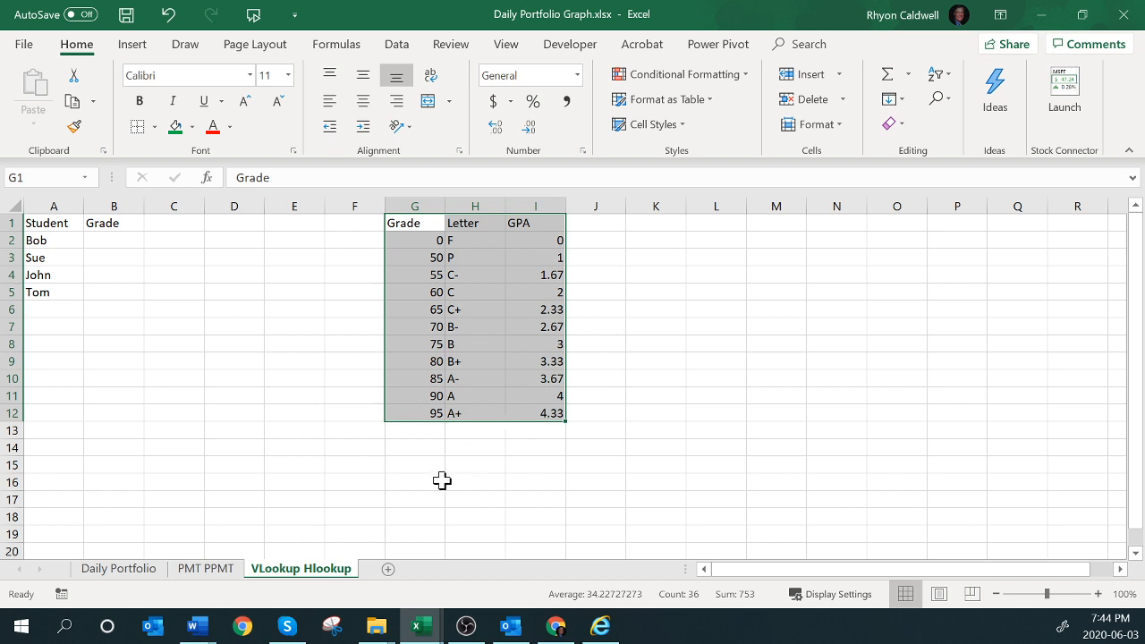
click(474, 227)
click(519, 231)
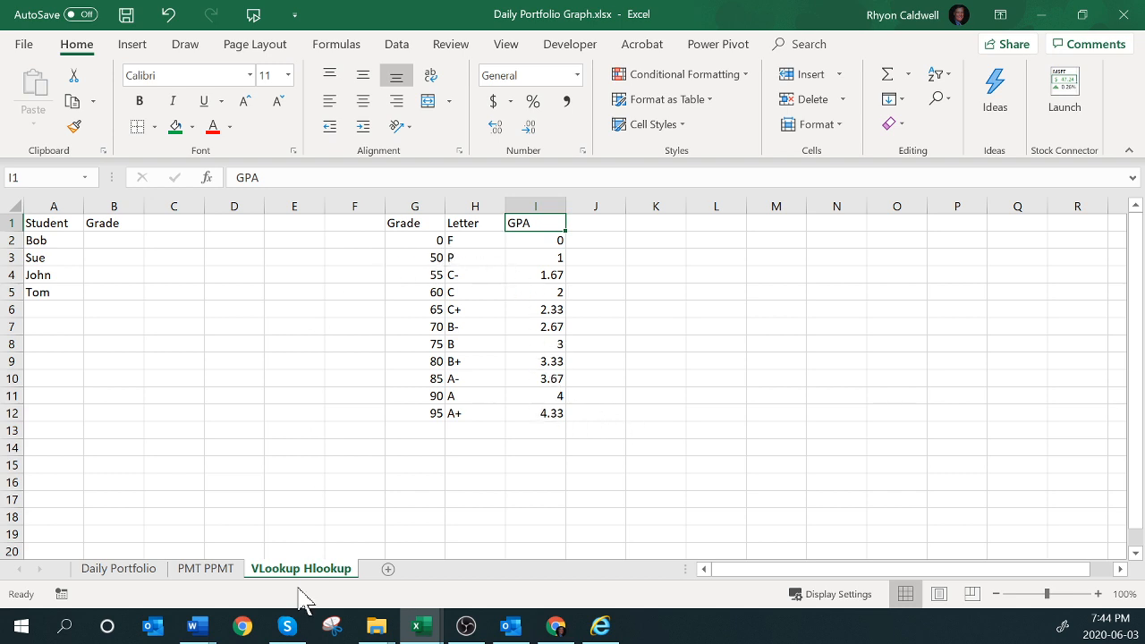
click(410, 239)
drag(396, 223, 531, 419)
click(482, 341)
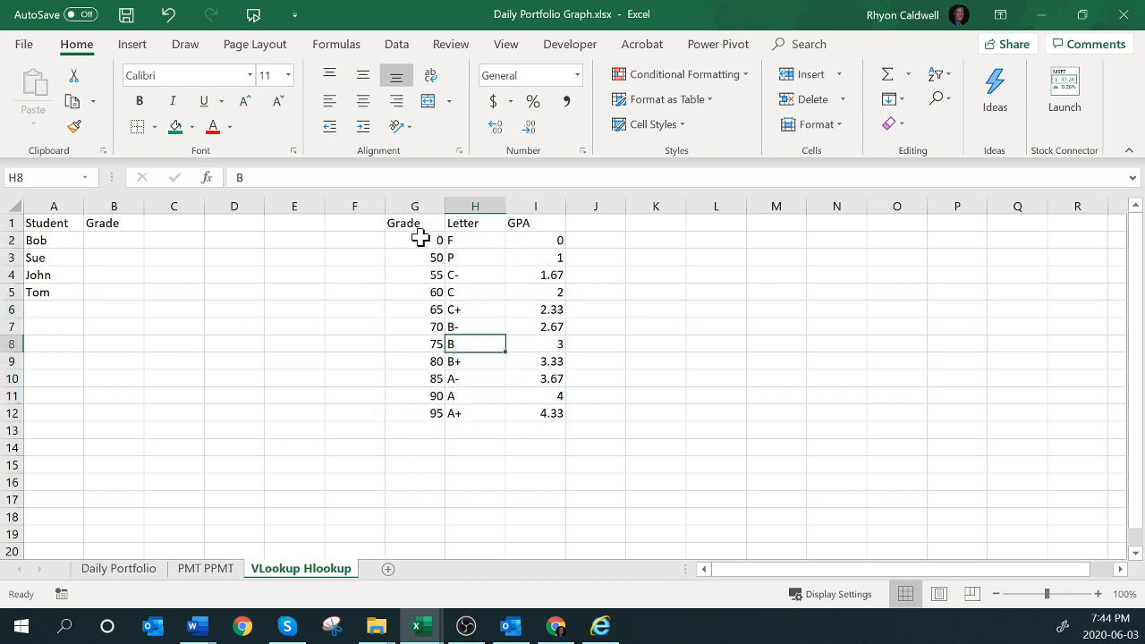
Examine how the lowest grade thresholds in column G correspond to the letters in column H of the lookup table
click(421, 238)
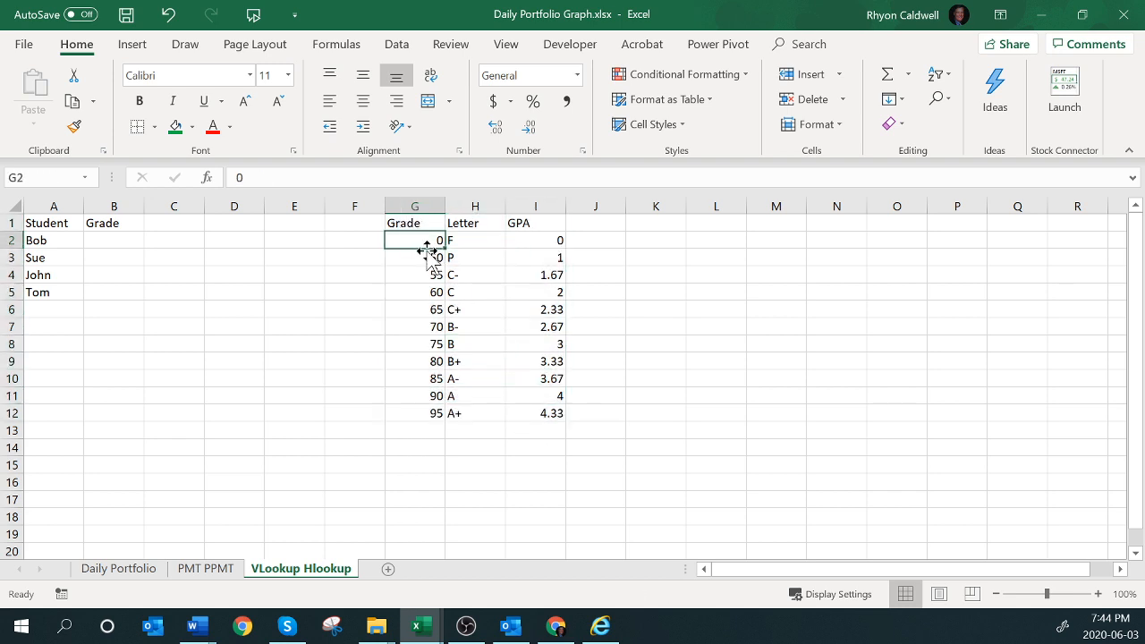
click(428, 258)
click(424, 239)
click(425, 256)
click(457, 240)
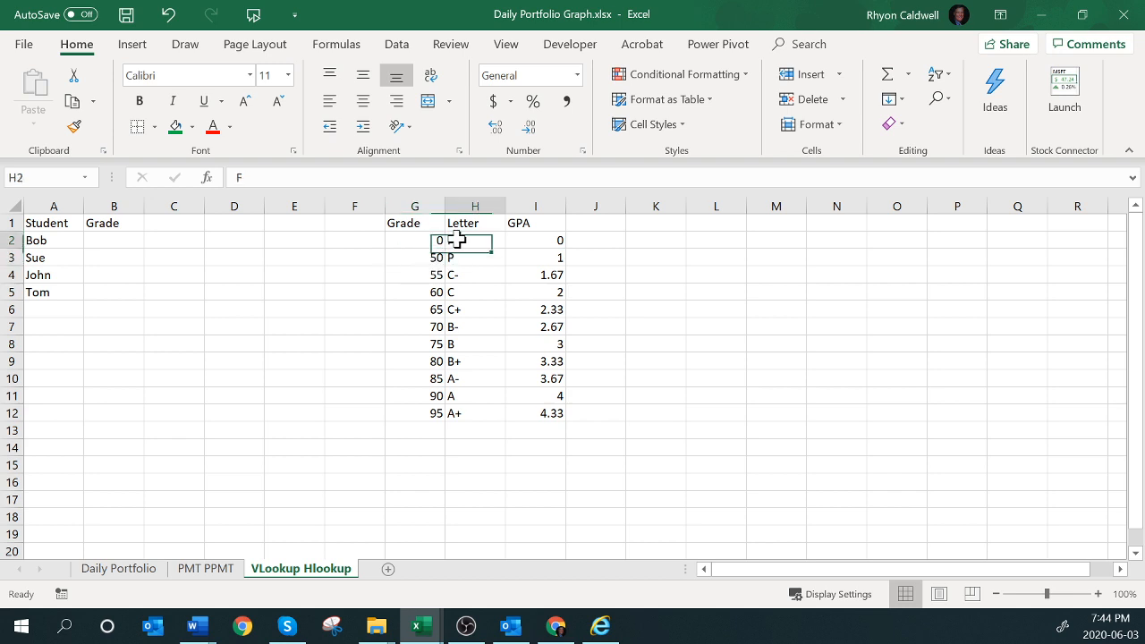
click(419, 259)
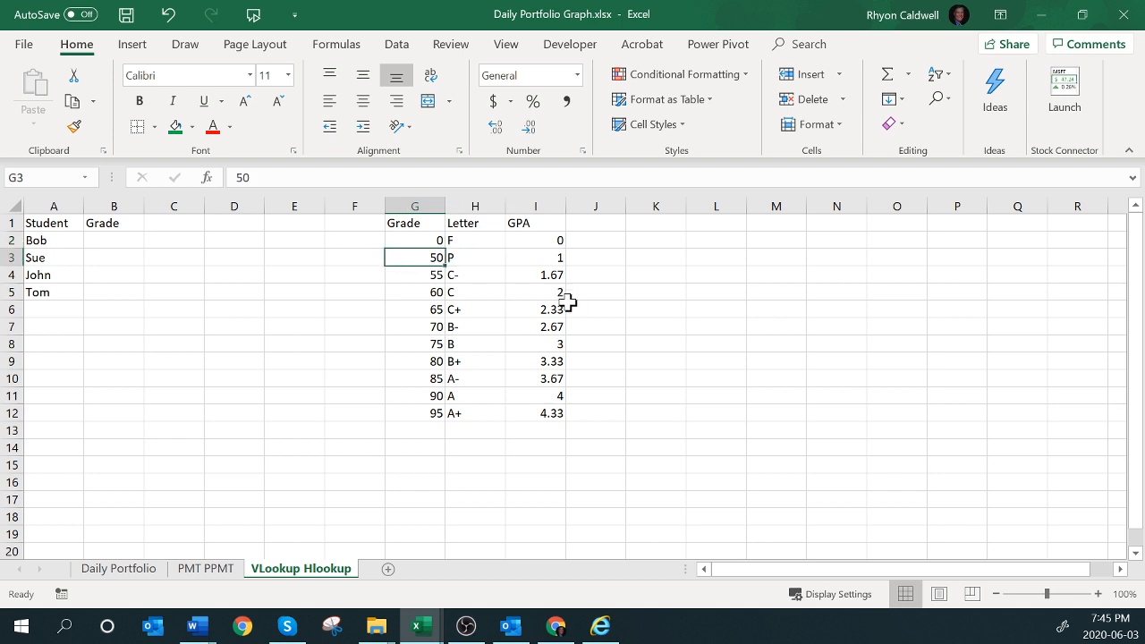
click(470, 277)
click(462, 257)
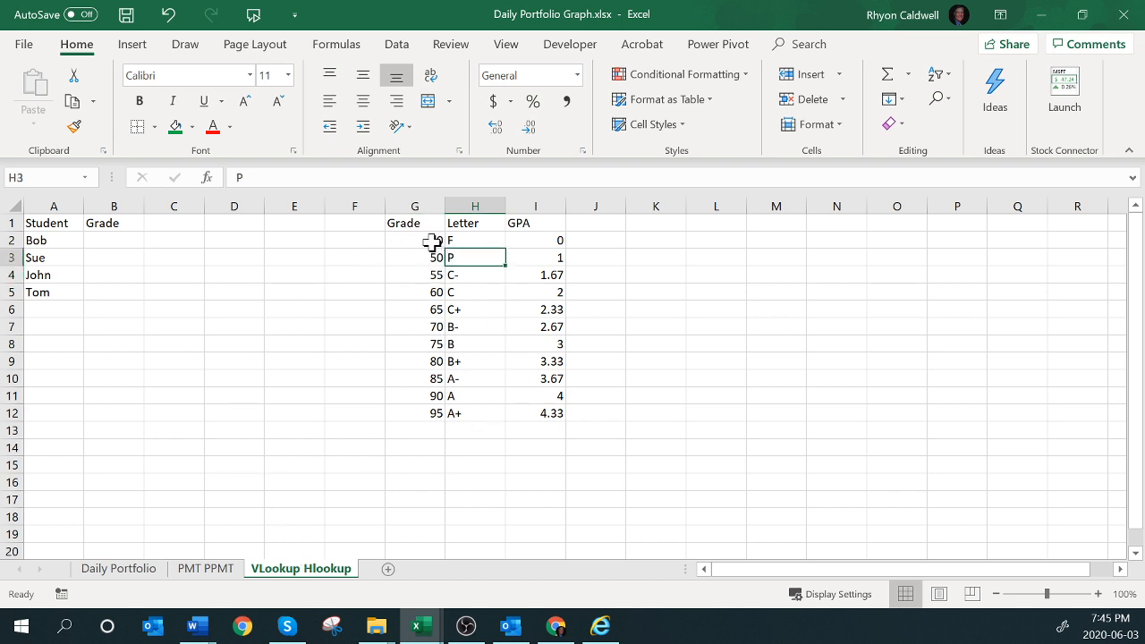
drag(433, 242, 542, 411)
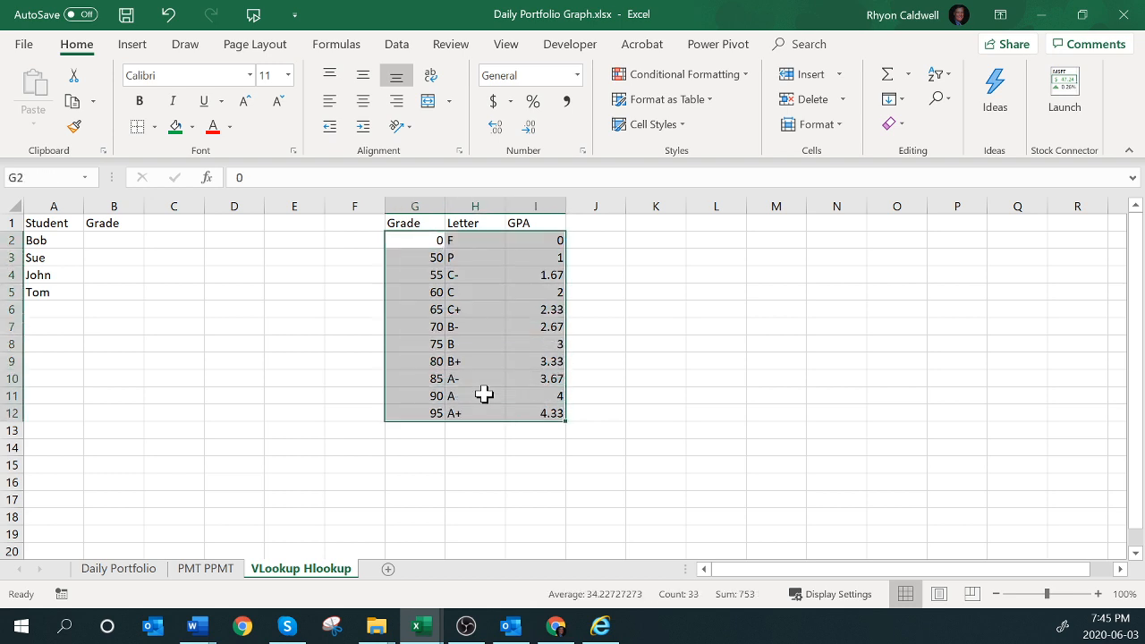
click(483, 395)
Enter 45 as the first student's grade in B2 and add the header Letter in C1
click(114, 242)
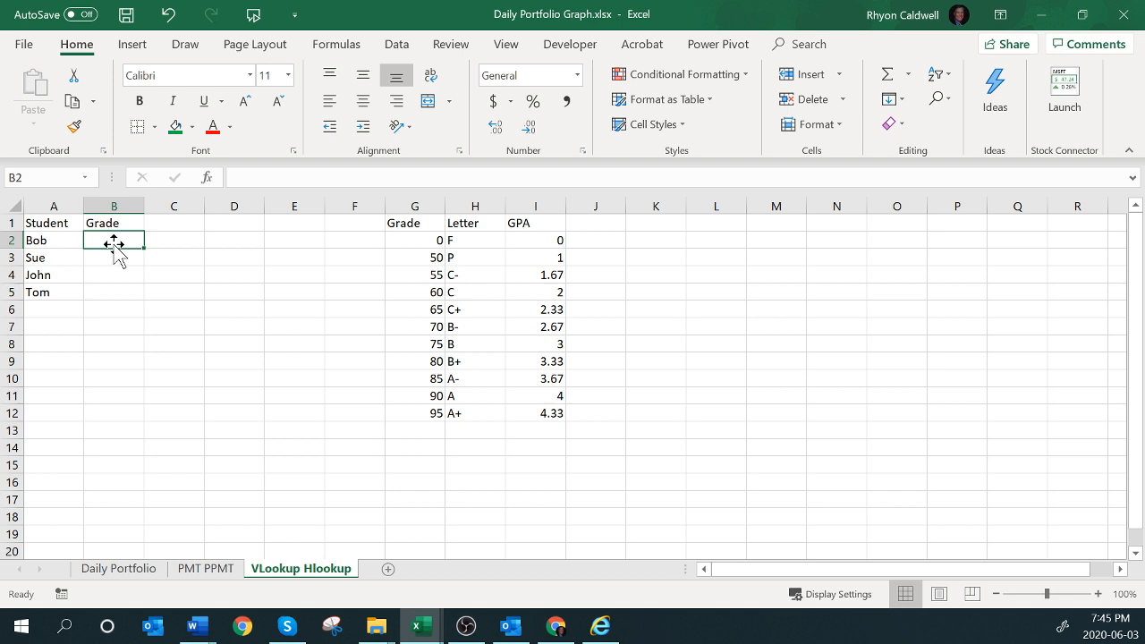
text(45)
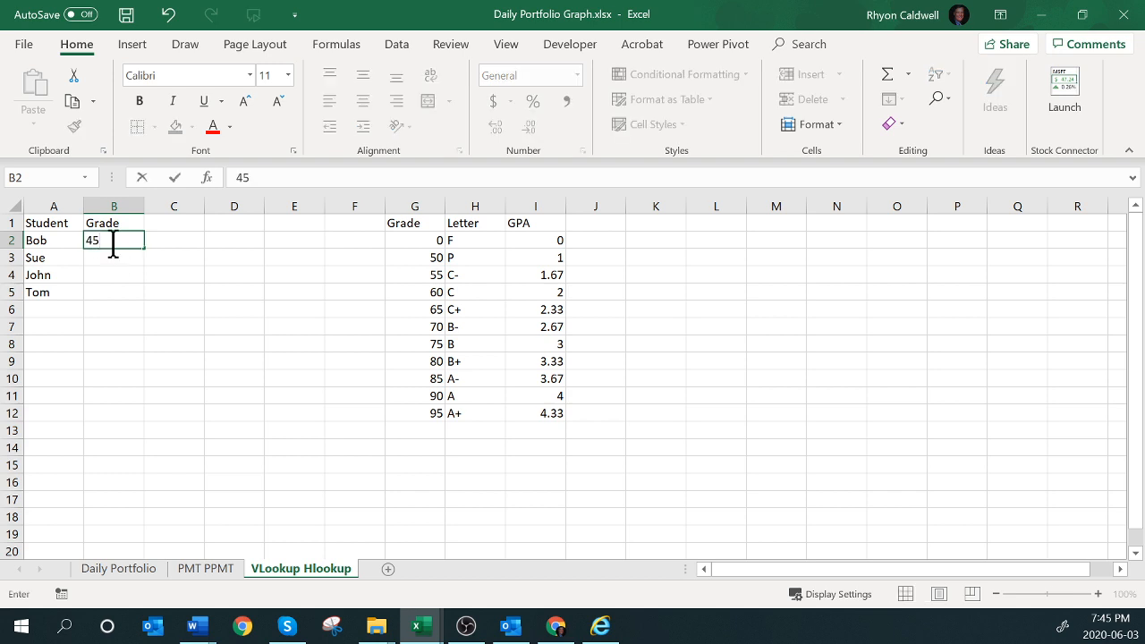
key(Tab)
key(Up)
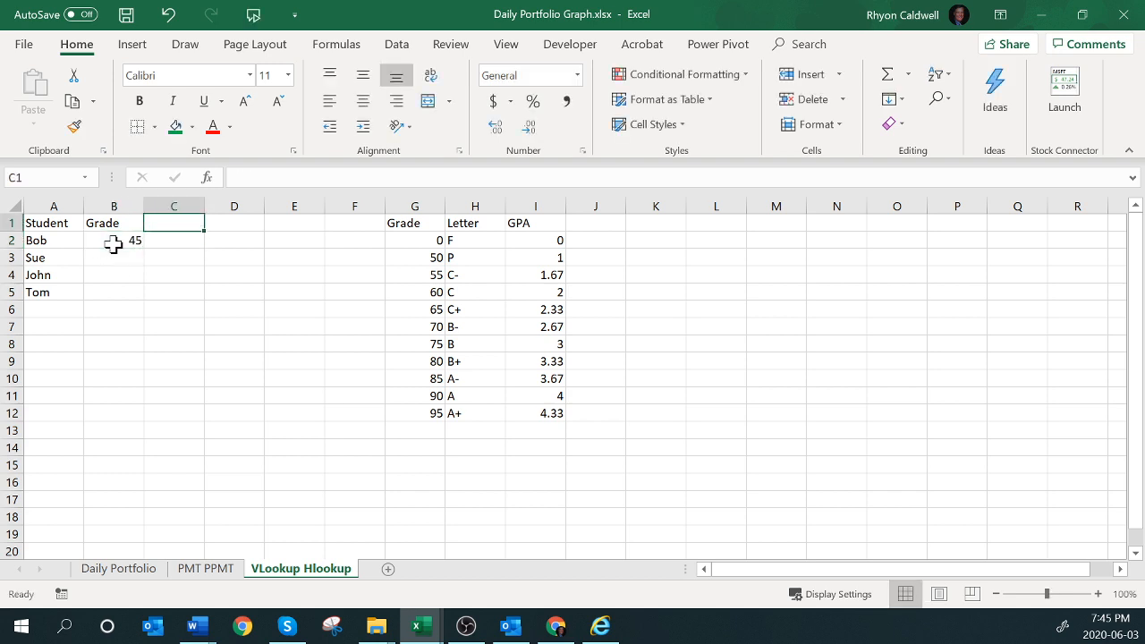
text(Letter)
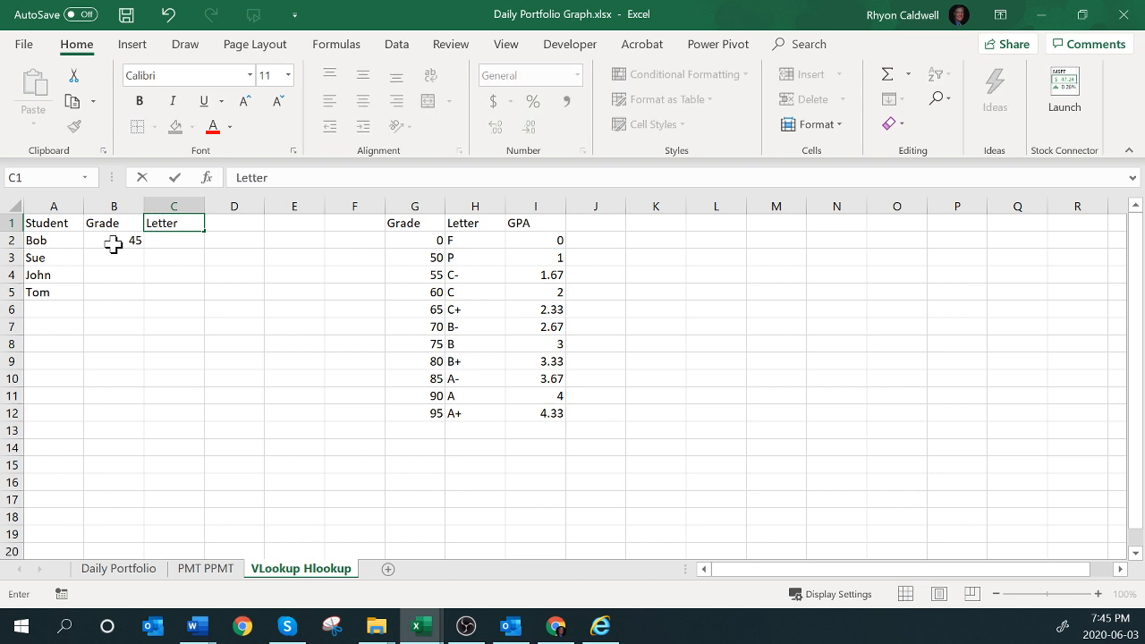
key(Return)
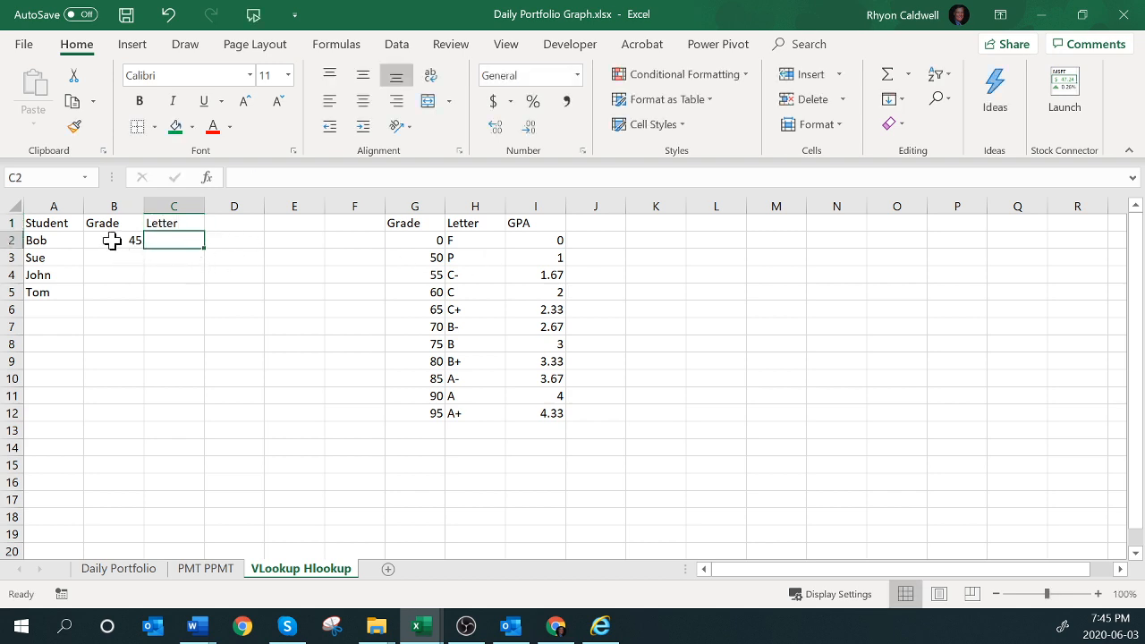
Enter the letter F manually in C2 for the first student's grade
click(112, 241)
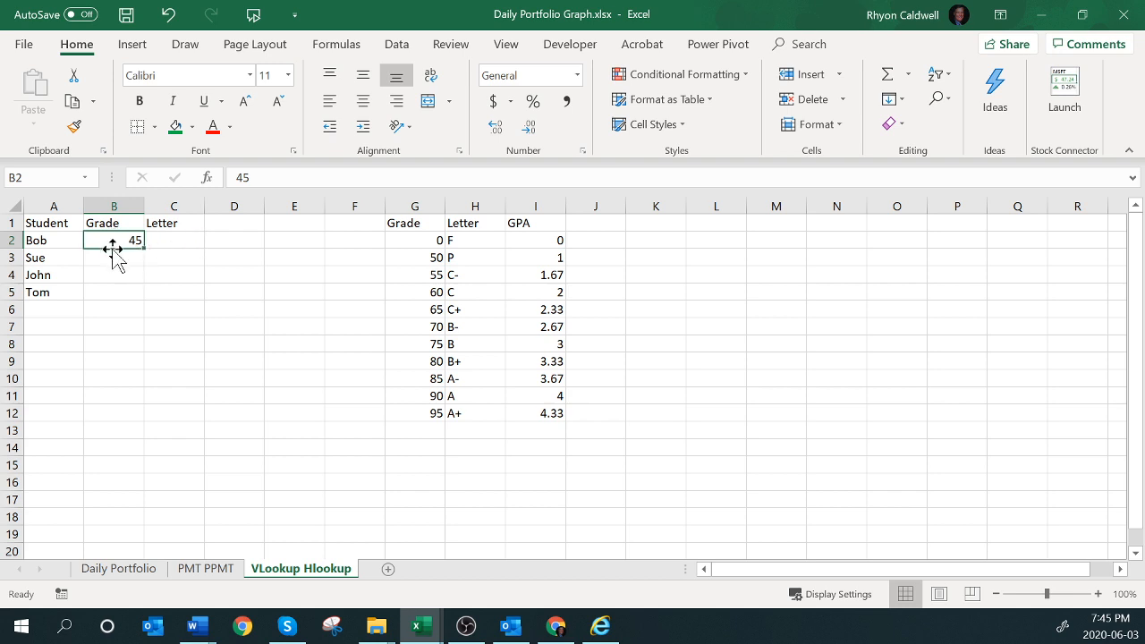
drag(112, 250, 139, 249)
click(160, 242)
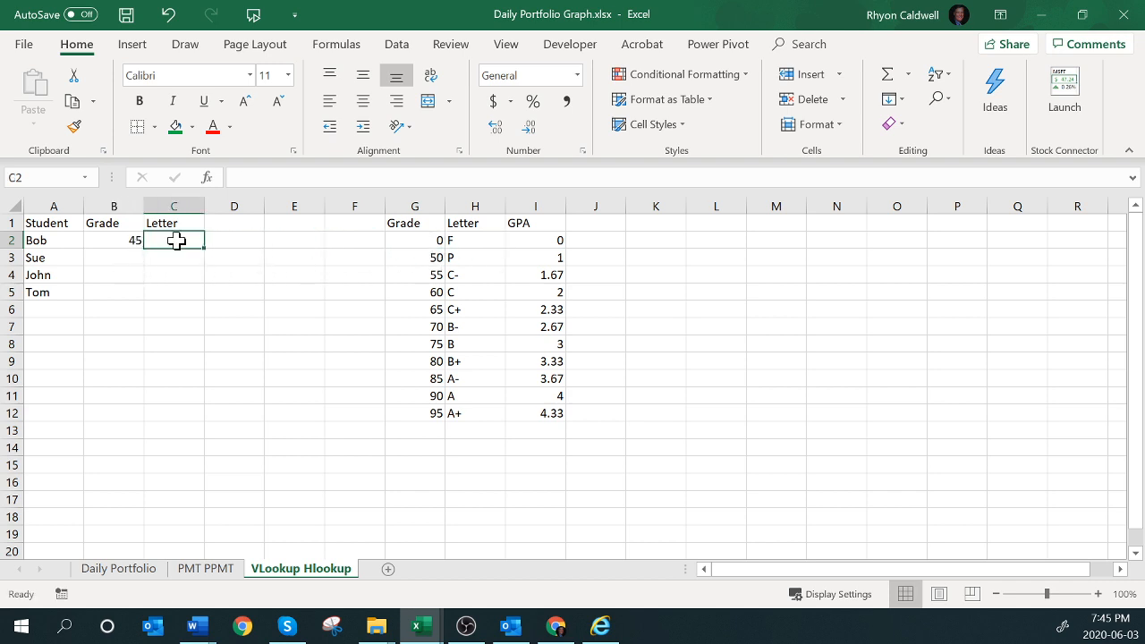
text(F)
click(124, 255)
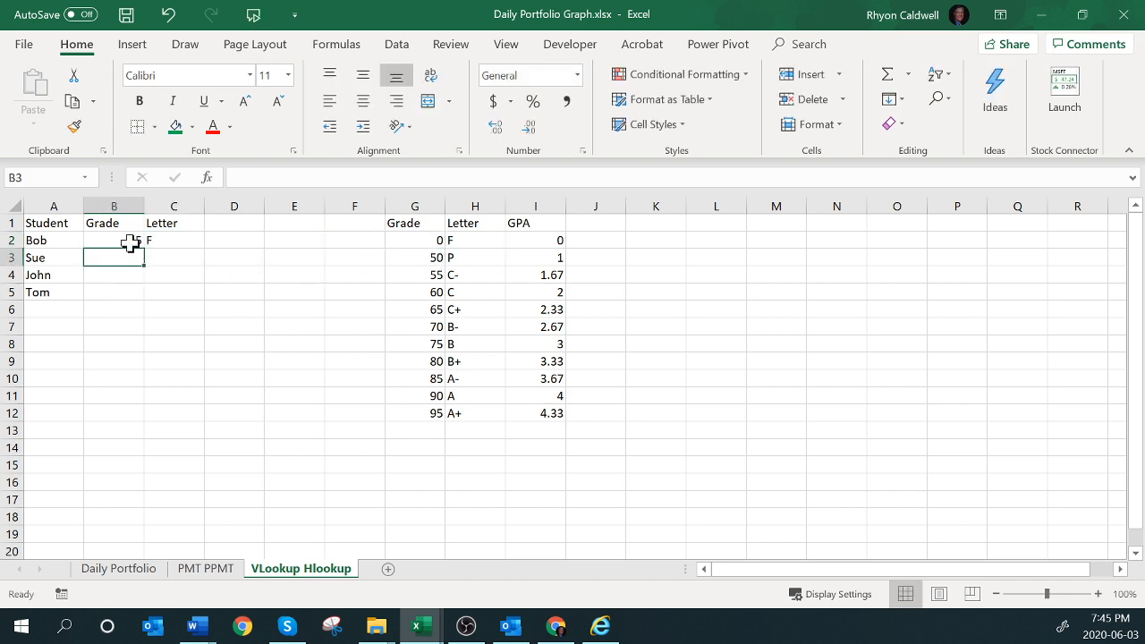
Enter 55 as the second student's grade in B3
click(128, 242)
click(123, 256)
text(55)
key(Return)
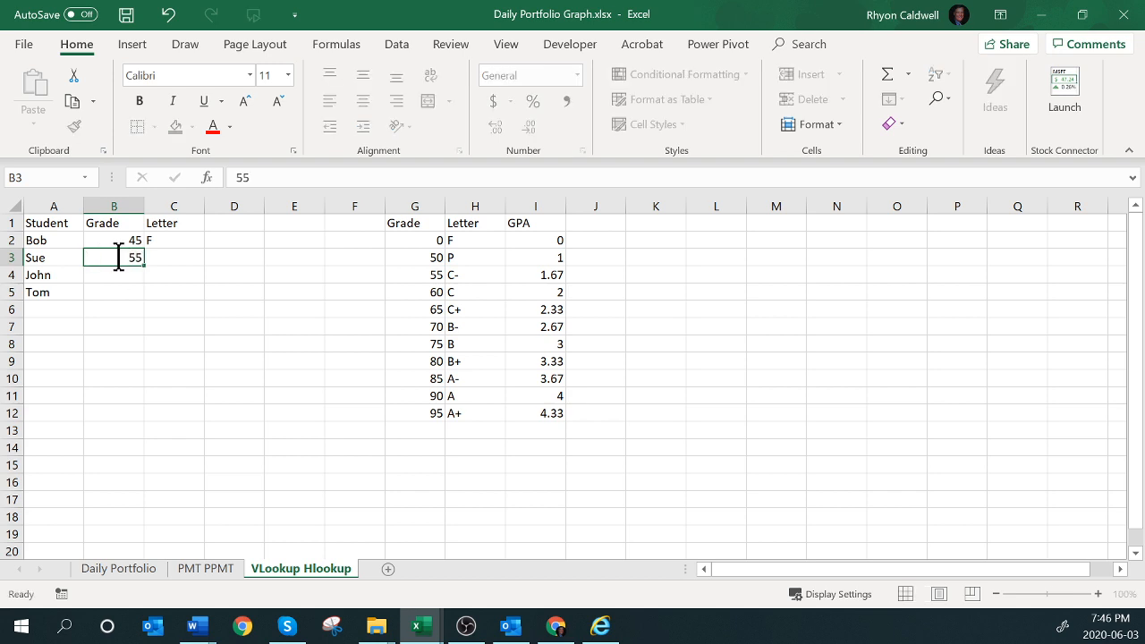
Enter the grades 54, 64, 74, 84, 94 and 100 in cells B3 through B8
click(119, 257)
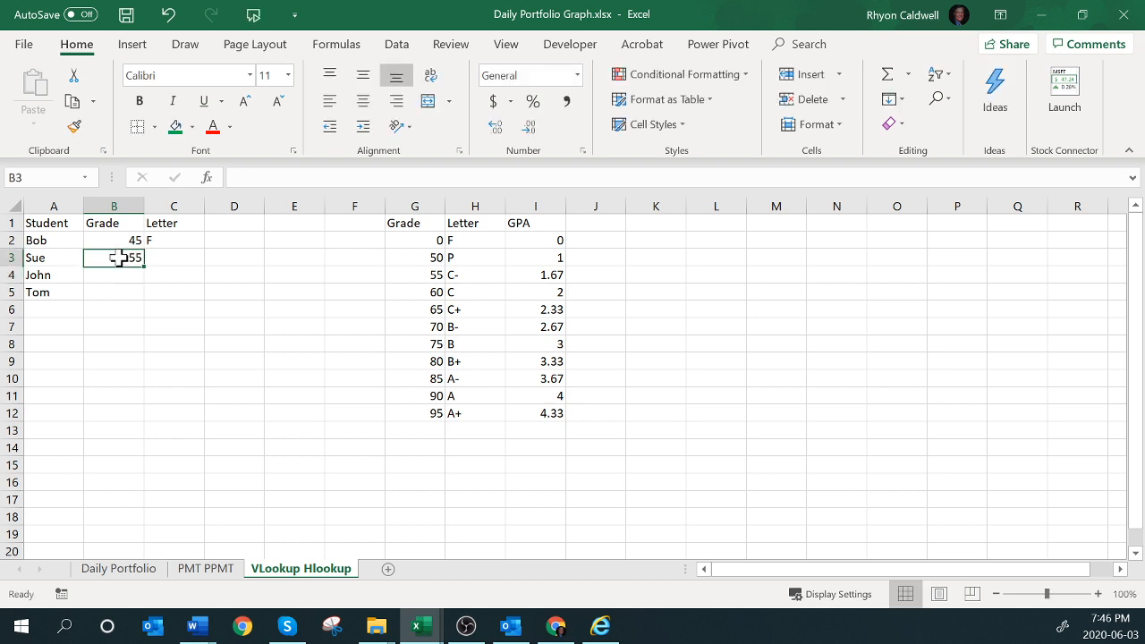
text(54)
key(Return)
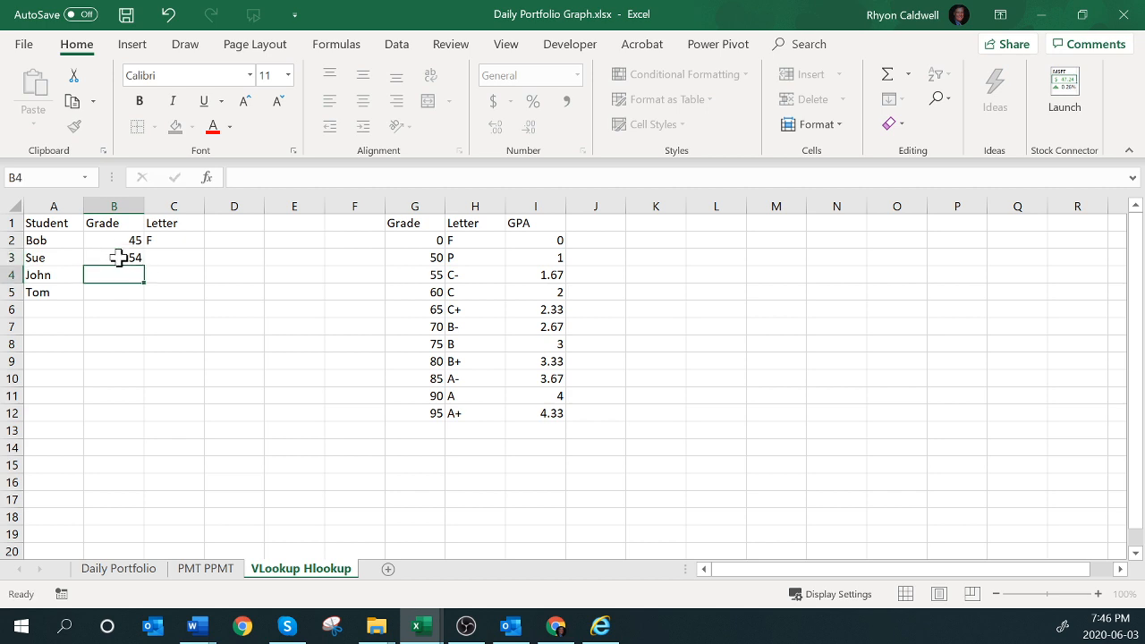
text(64)
key(Return)
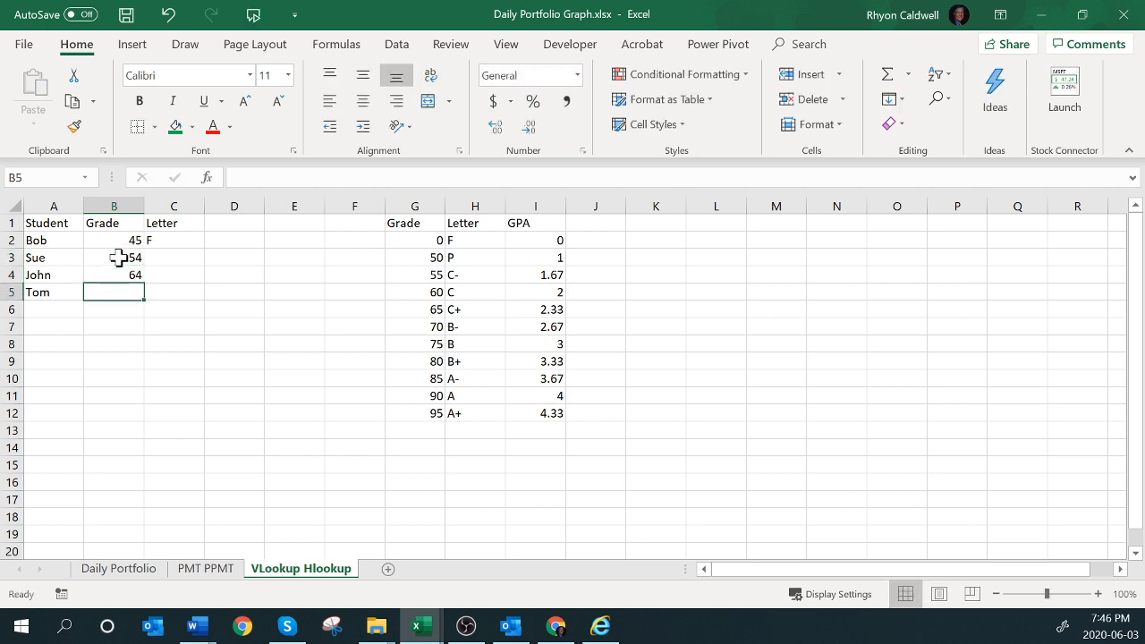
text(74)
key(Return)
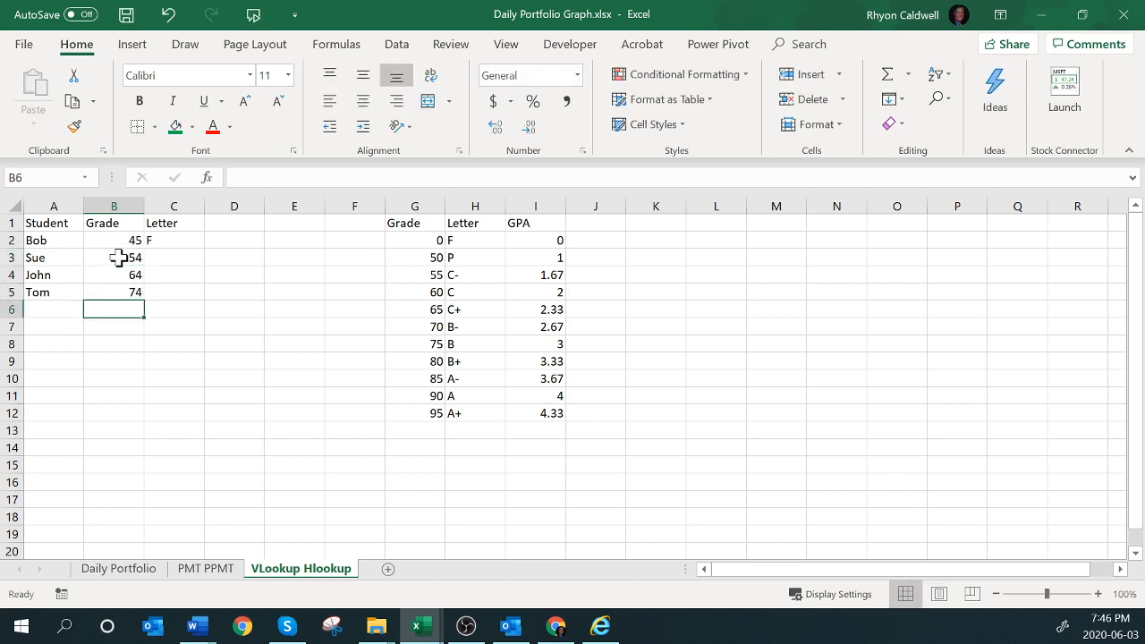
text(84)
key(Return)
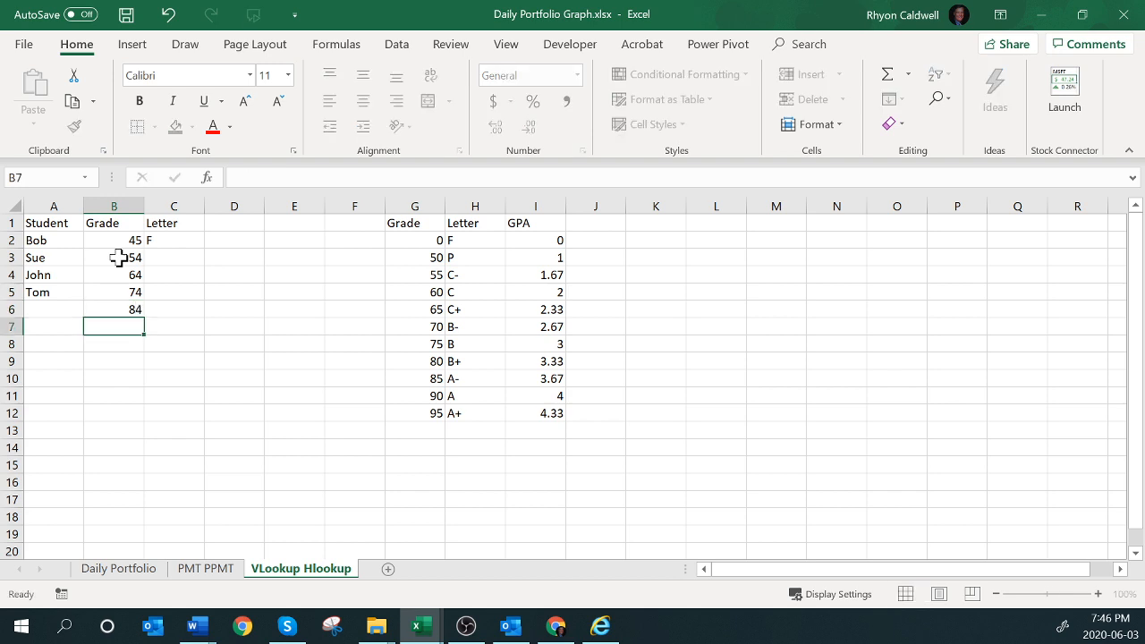
text(94)
key(Return)
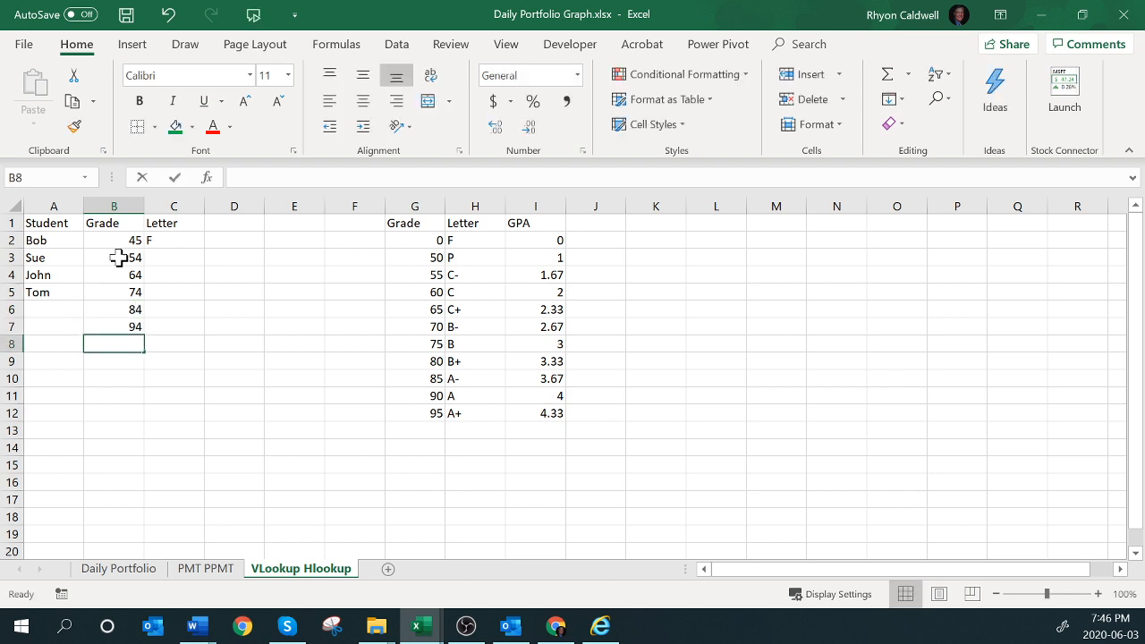
text(100)
key(Up)
Clear the manually entered letter in C2 and start a VLOOKUP formula in that cell
key(Up)
key(Up)
key(Up)
key(Up)
key(Up)
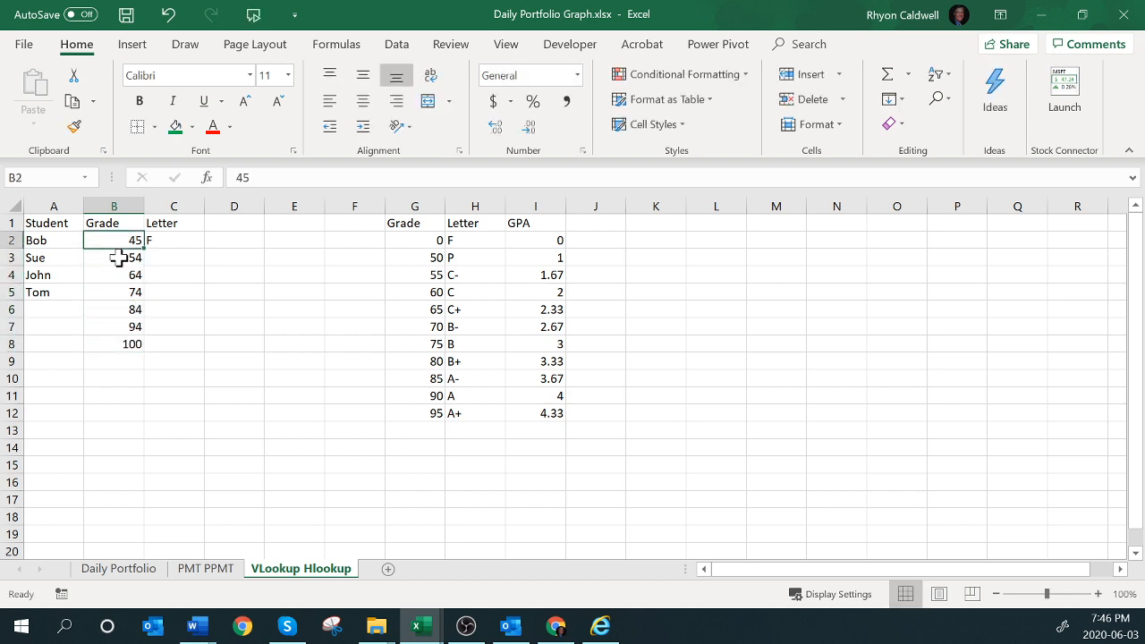
key(Right)
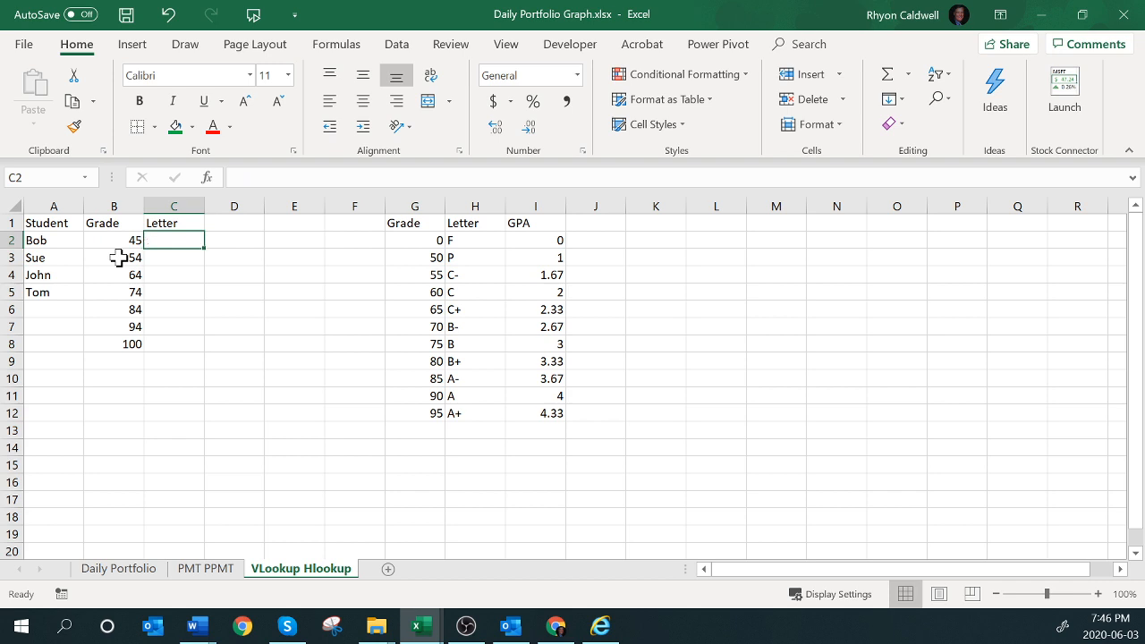
text(=)
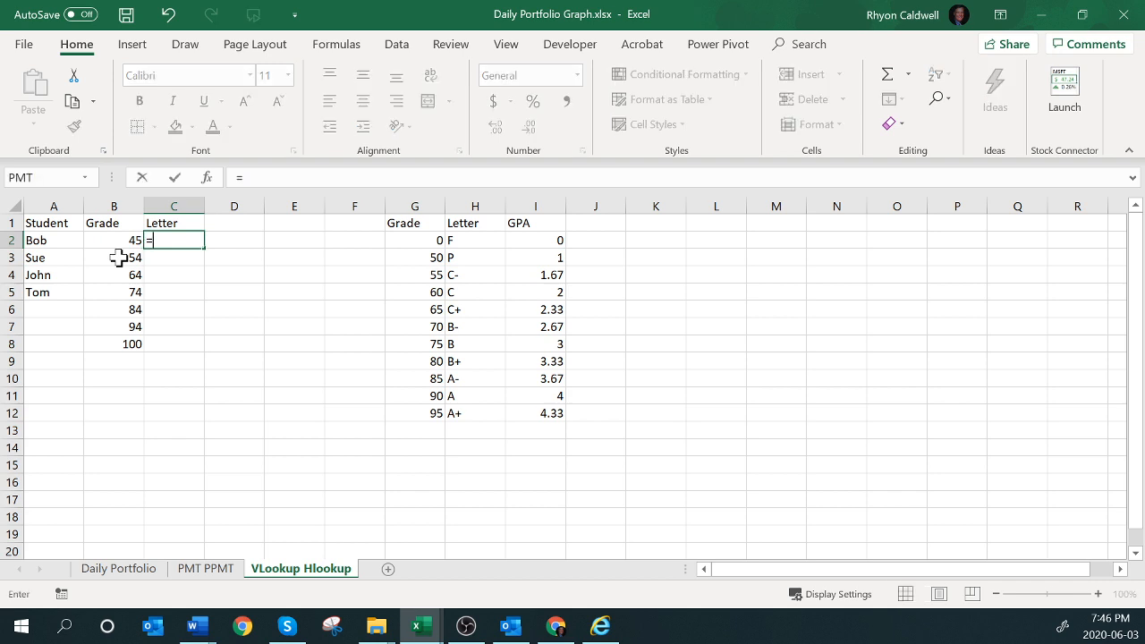
text(vlook)
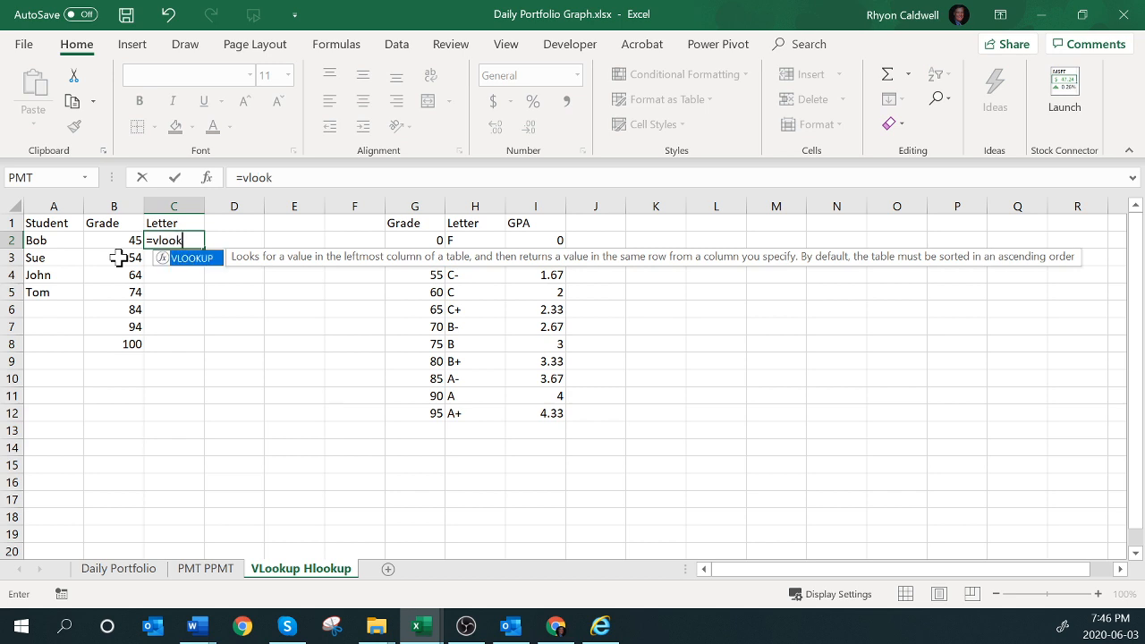
text(up()
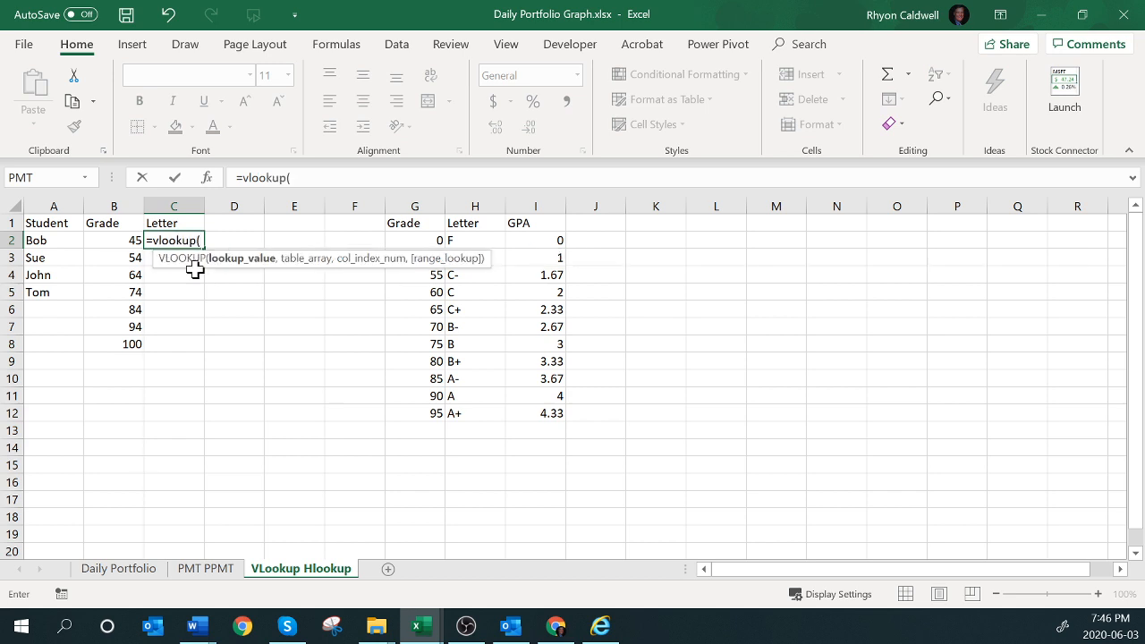
drag(409, 225, 411, 483)
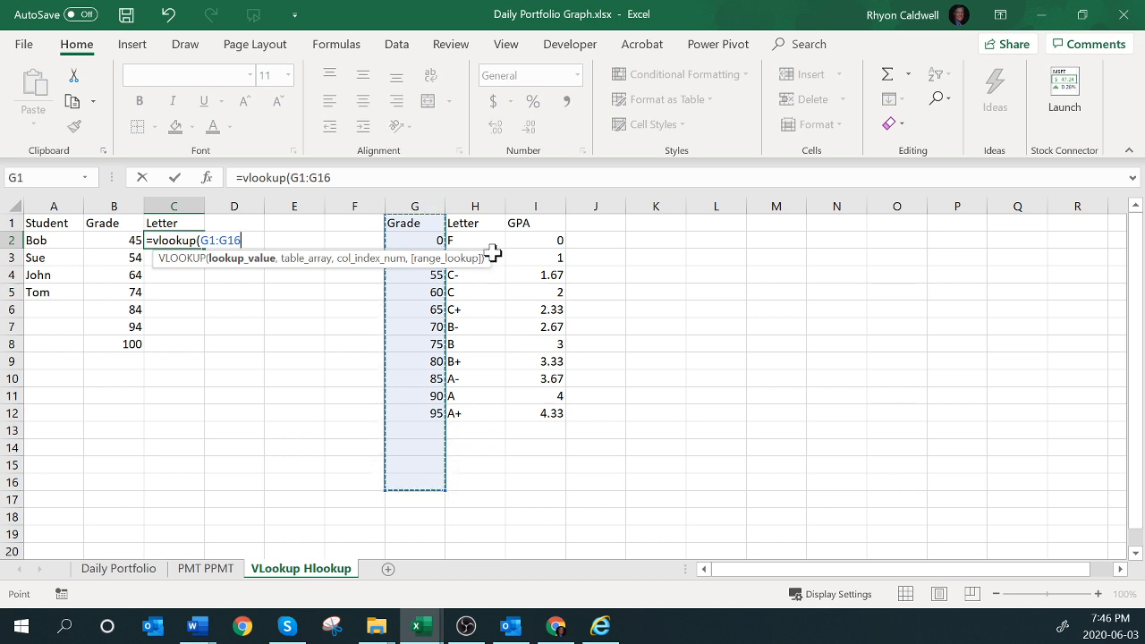
drag(475, 220, 462, 450)
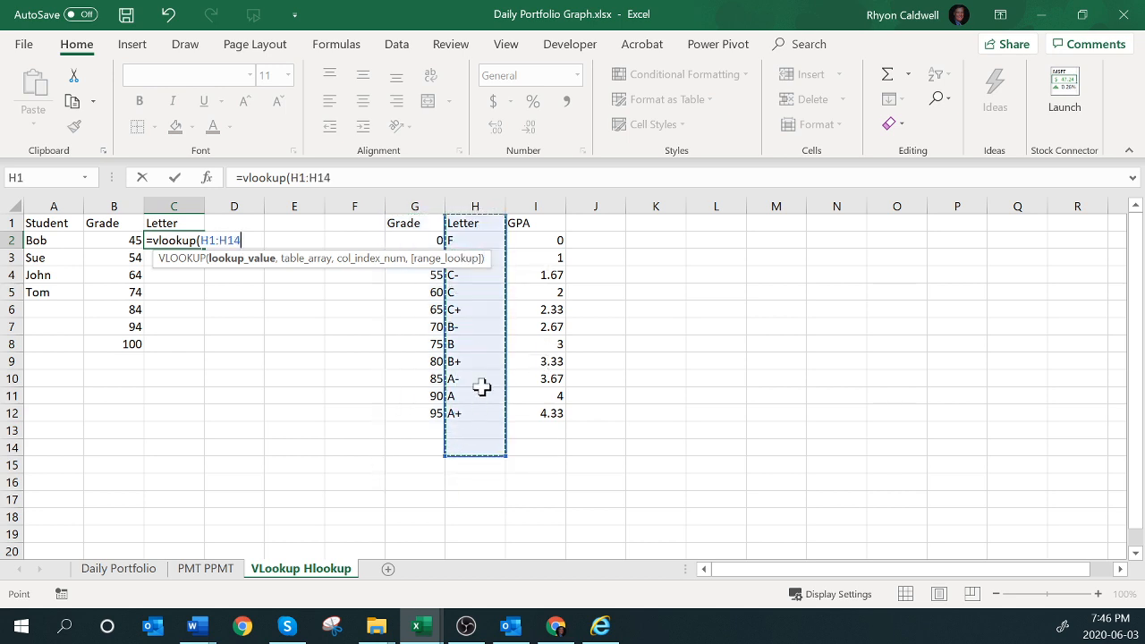
click(417, 310)
drag(417, 310, 885, 309)
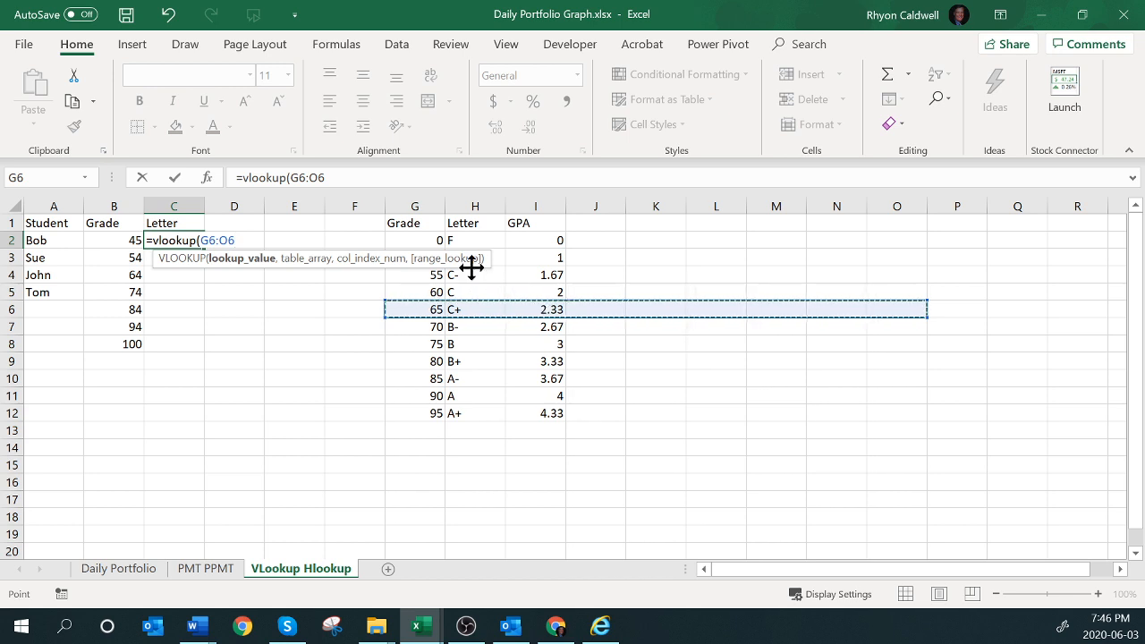
click(407, 241)
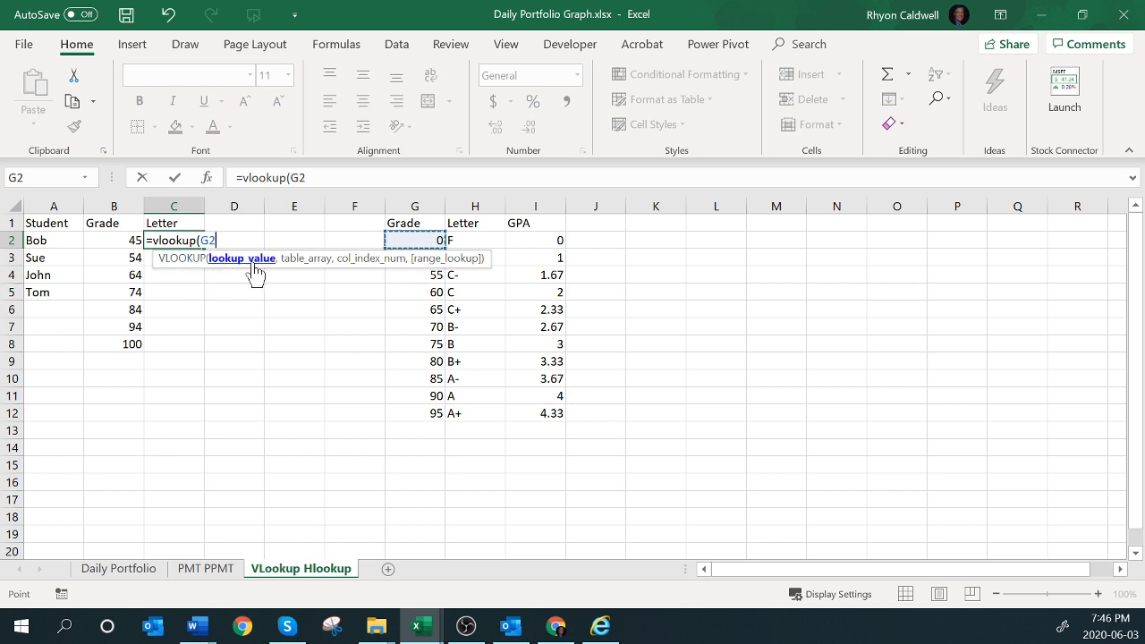
Set the VLOOKUP lookup value to the first student's grade in B2 and advance to the table array argument
click(133, 240)
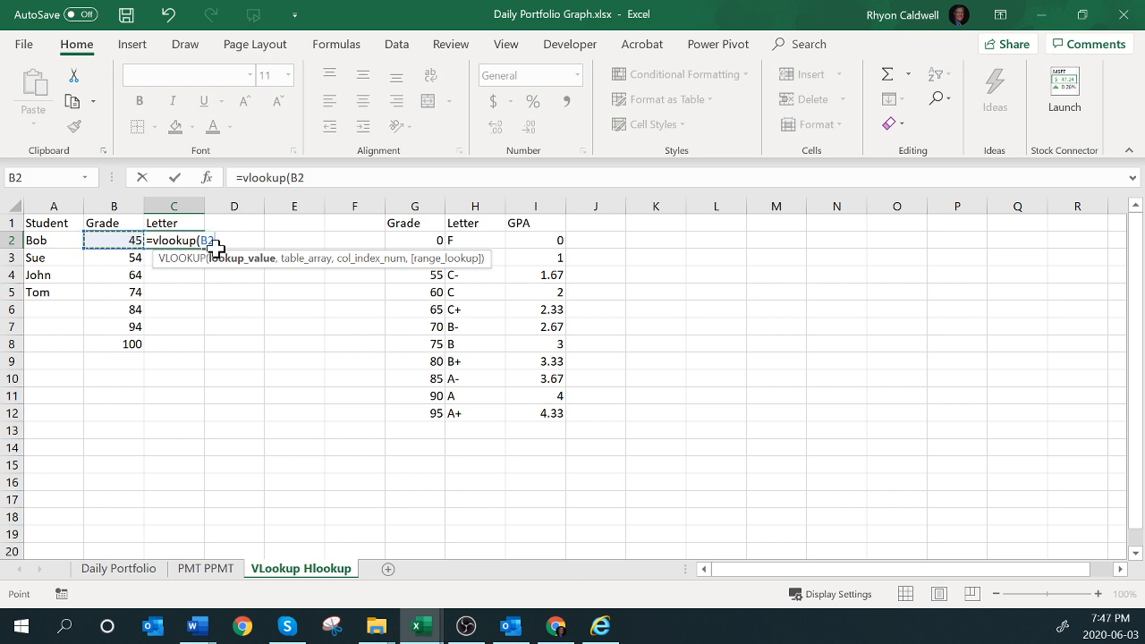
text(,)
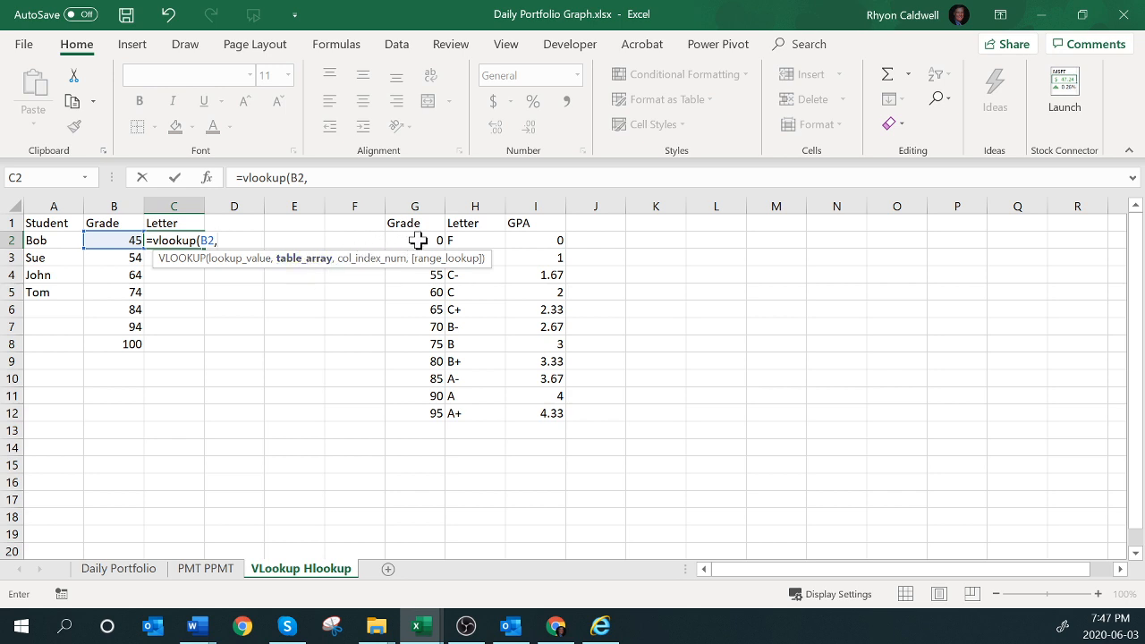
Complete the VLOOKUP in C2 with the absolute table array $G$2:$I$12, column index 2 and TRUE for approximate match
drag(433, 242, 534, 413)
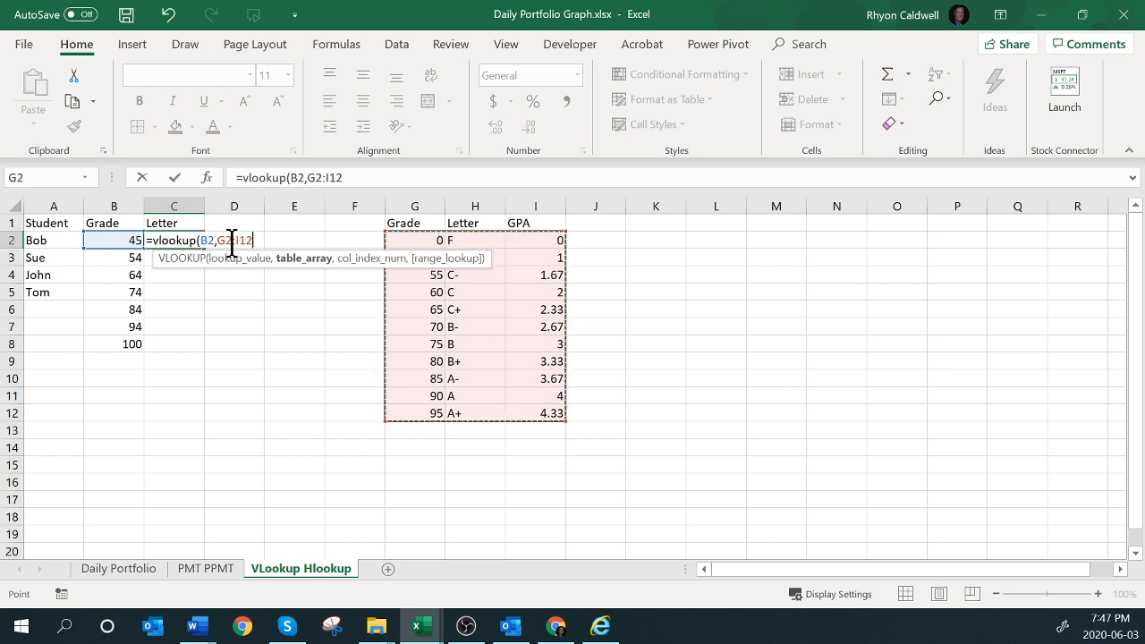
key(F4)
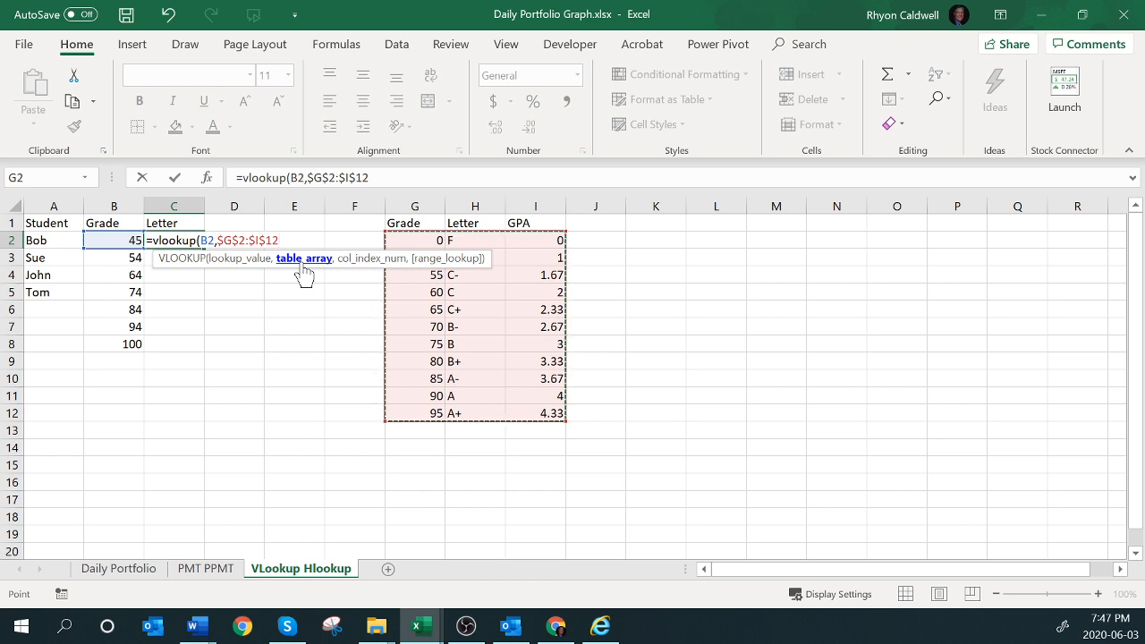
text(,2)
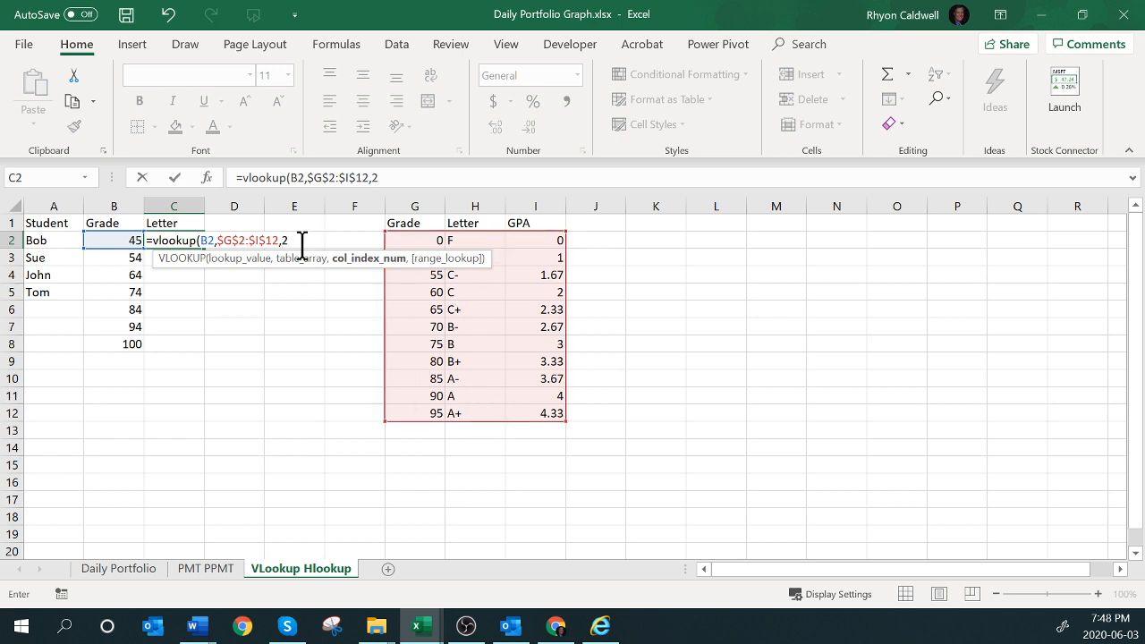
text(,)
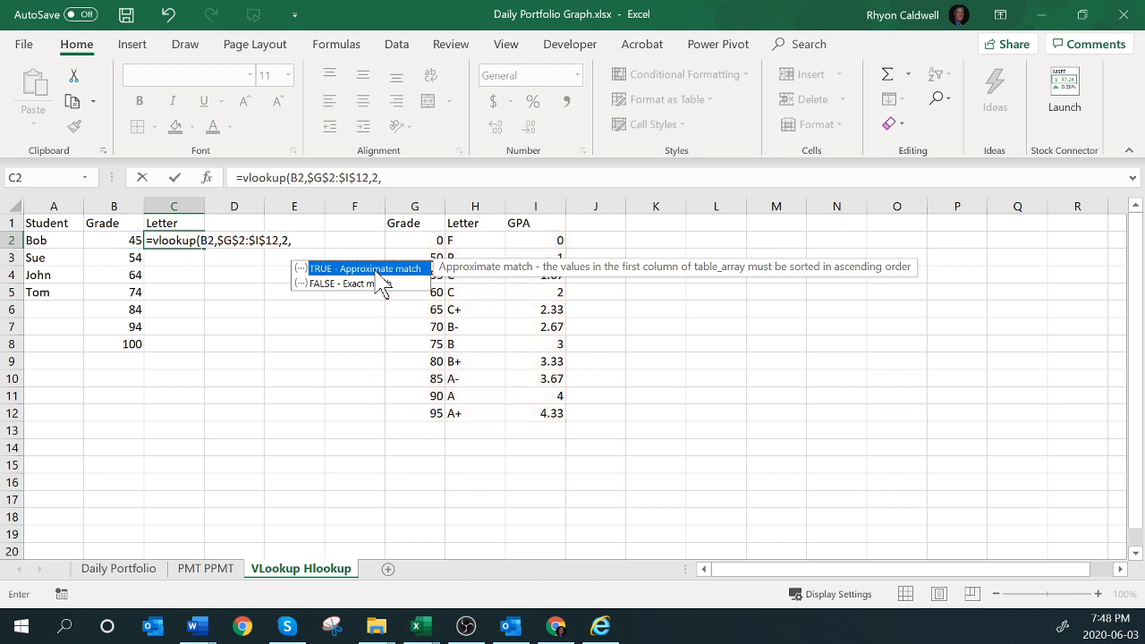
double_click(377, 269)
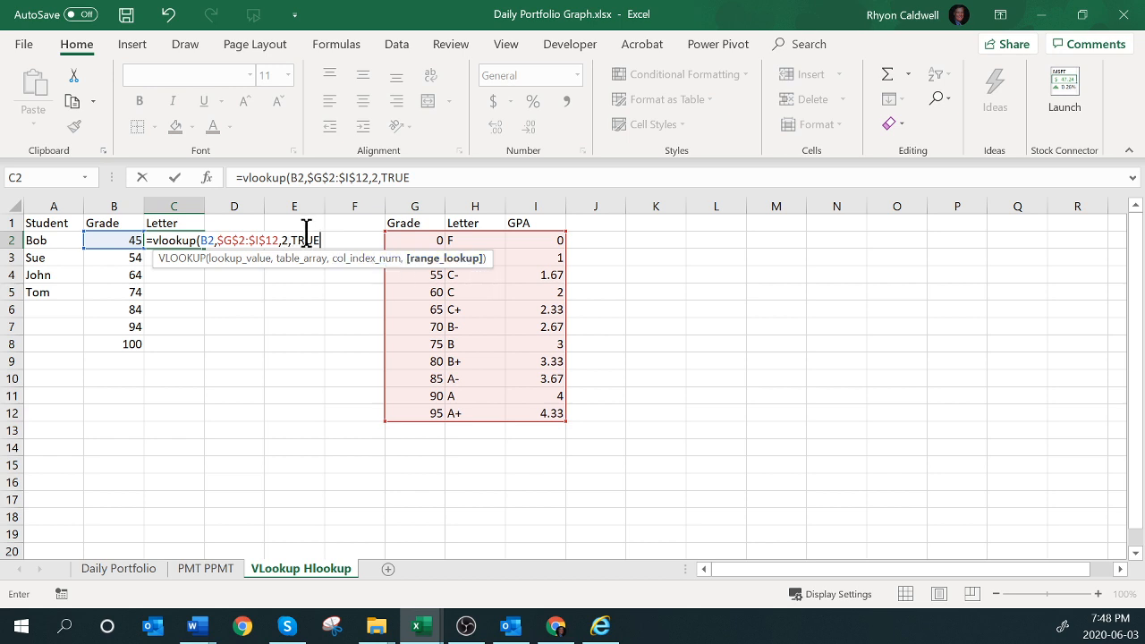
text())
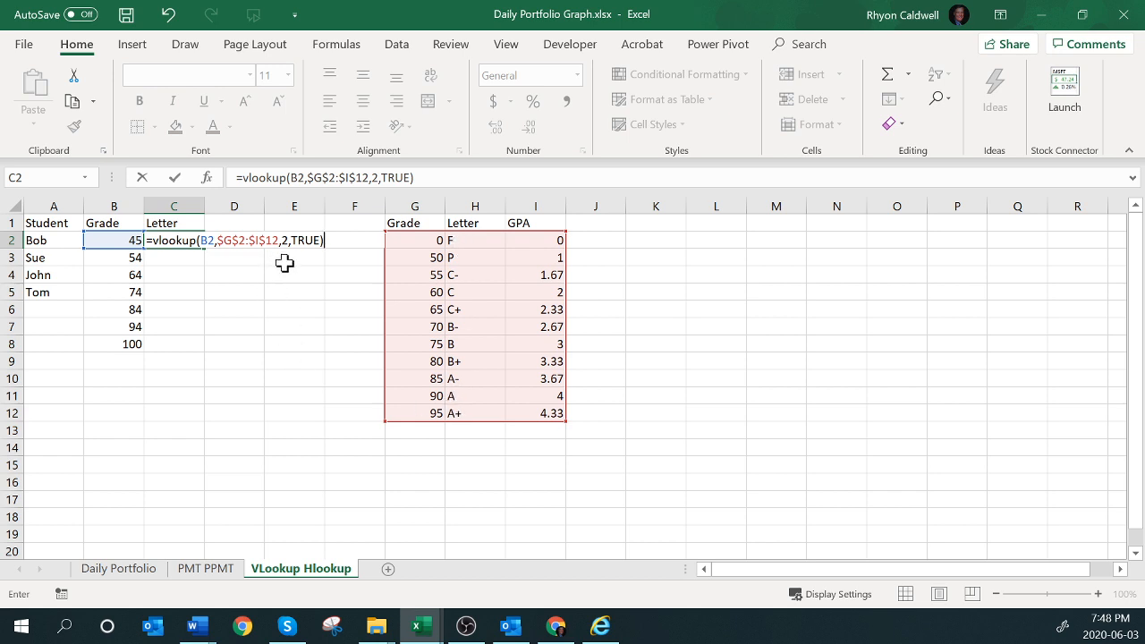
key(Return)
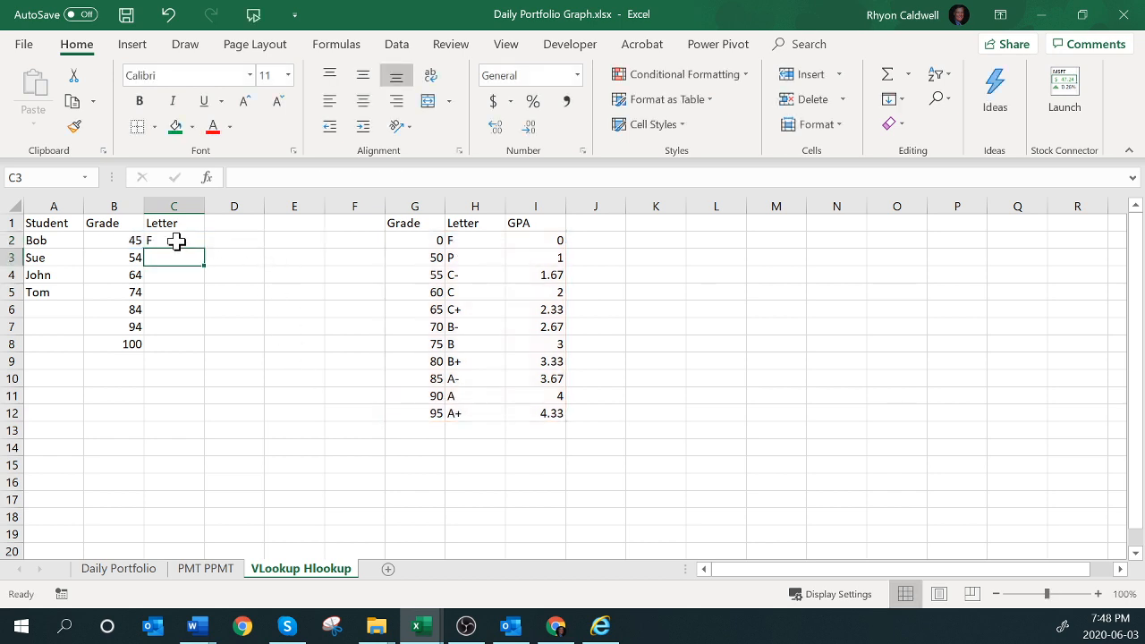
Check the C2 result against the lookup table and copy the VLOOKUP formula down through C8
click(176, 240)
click(470, 242)
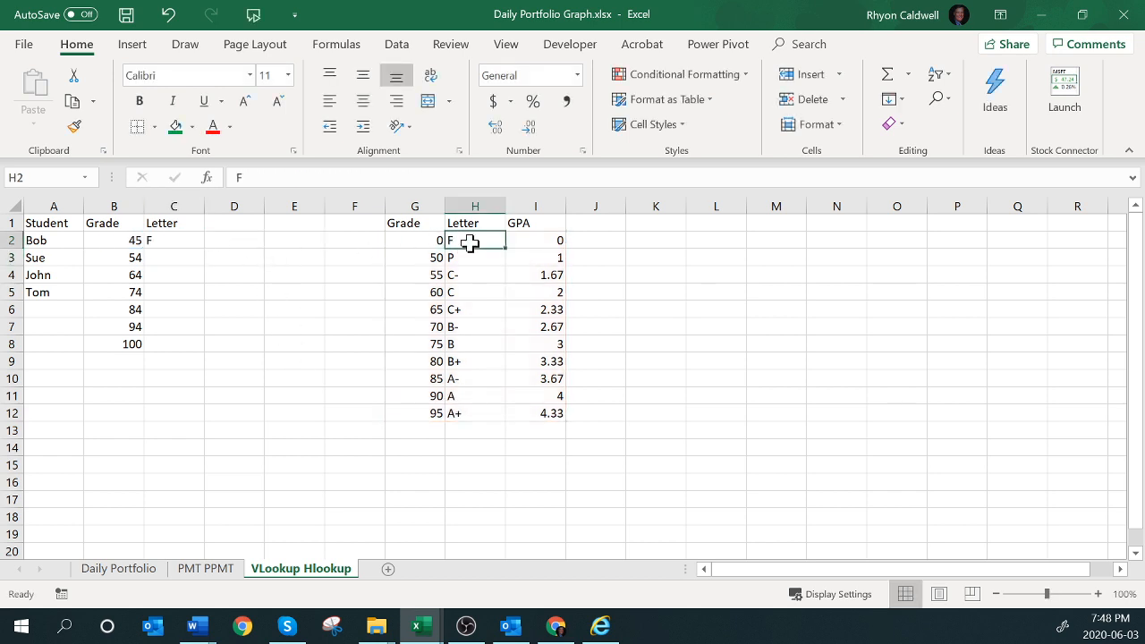
click(166, 242)
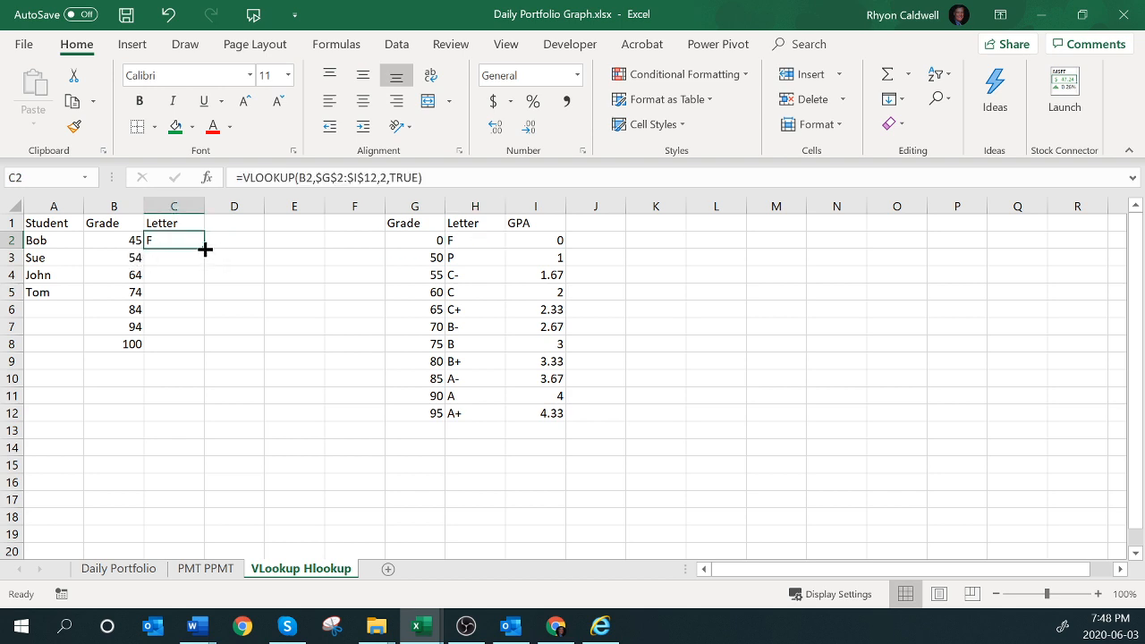
click(136, 260)
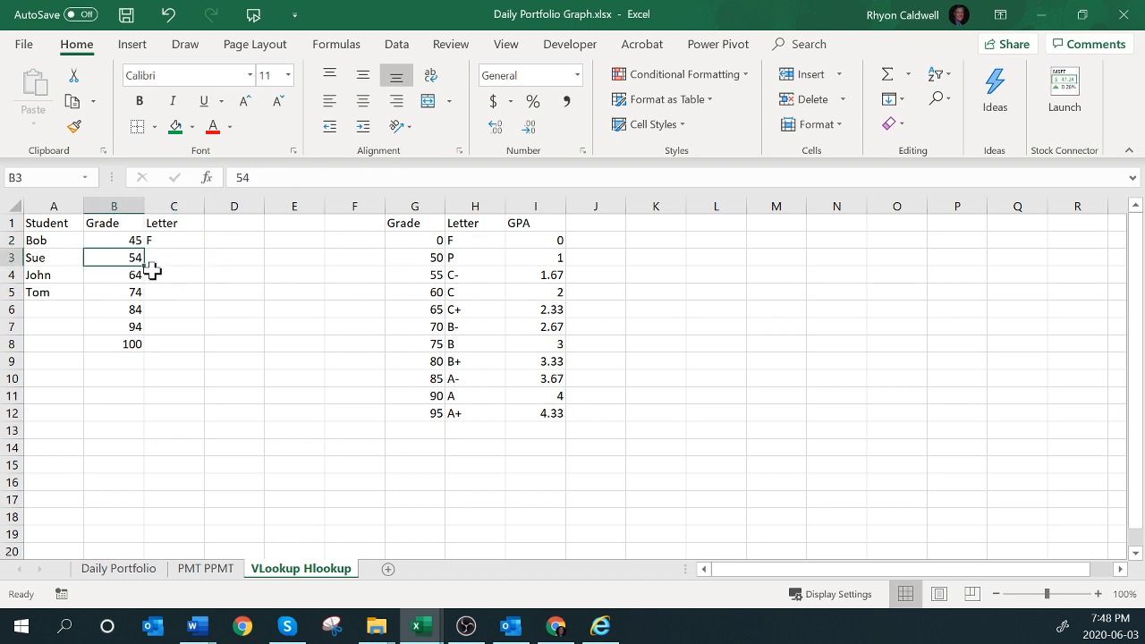
click(459, 260)
click(189, 245)
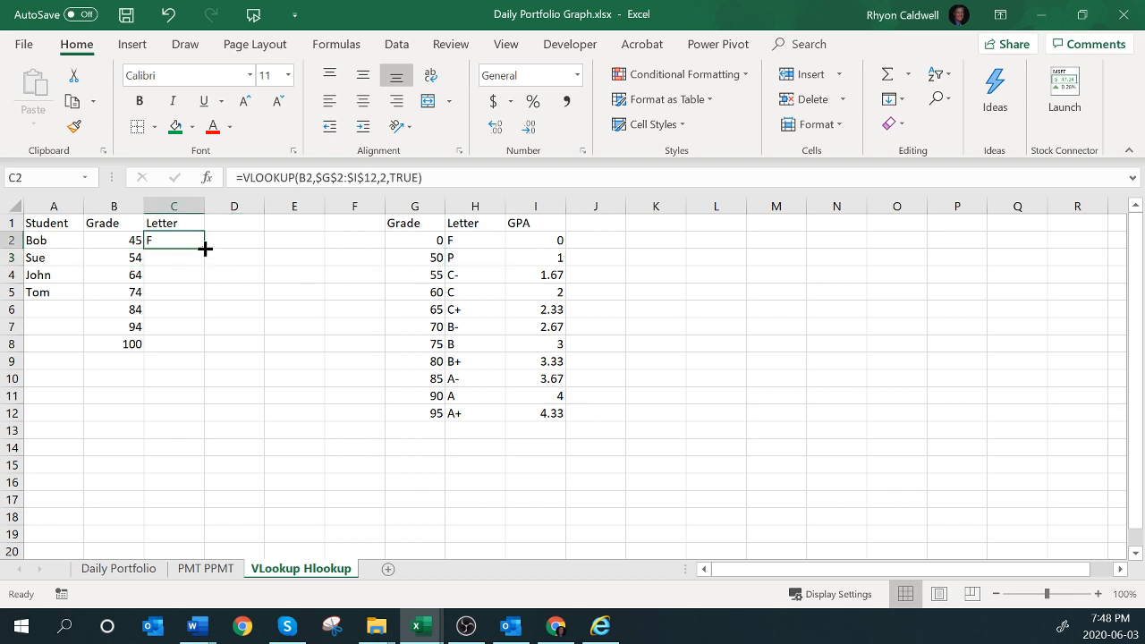
drag(205, 249, 195, 347)
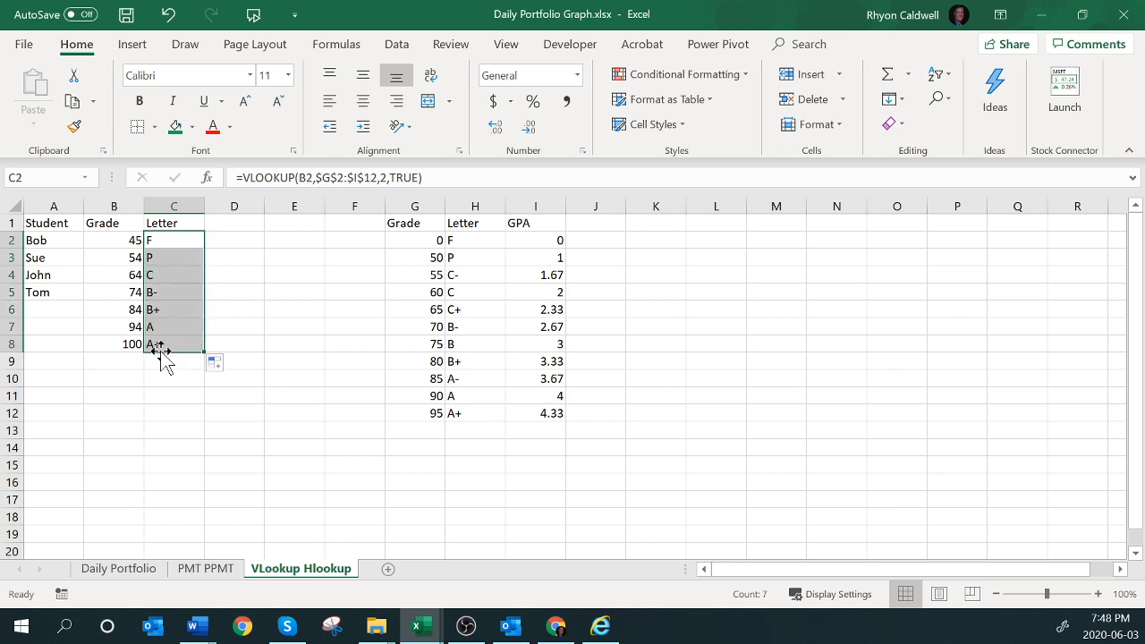
click(162, 375)
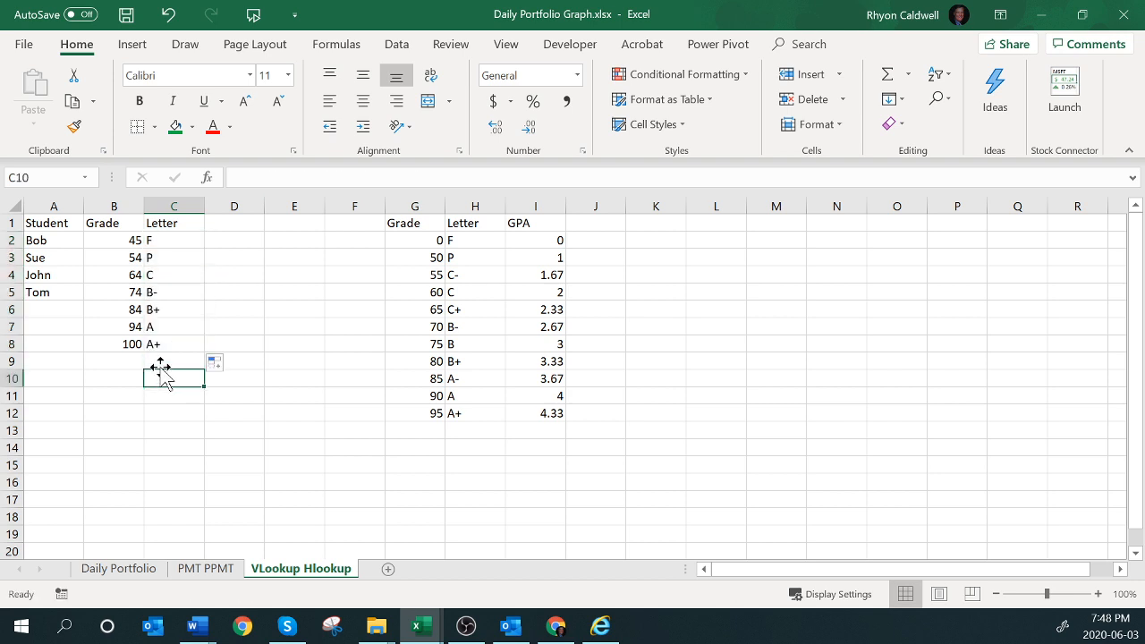
Change the grades in B3, B4 and B5 to 45, 100 and 95
click(123, 259)
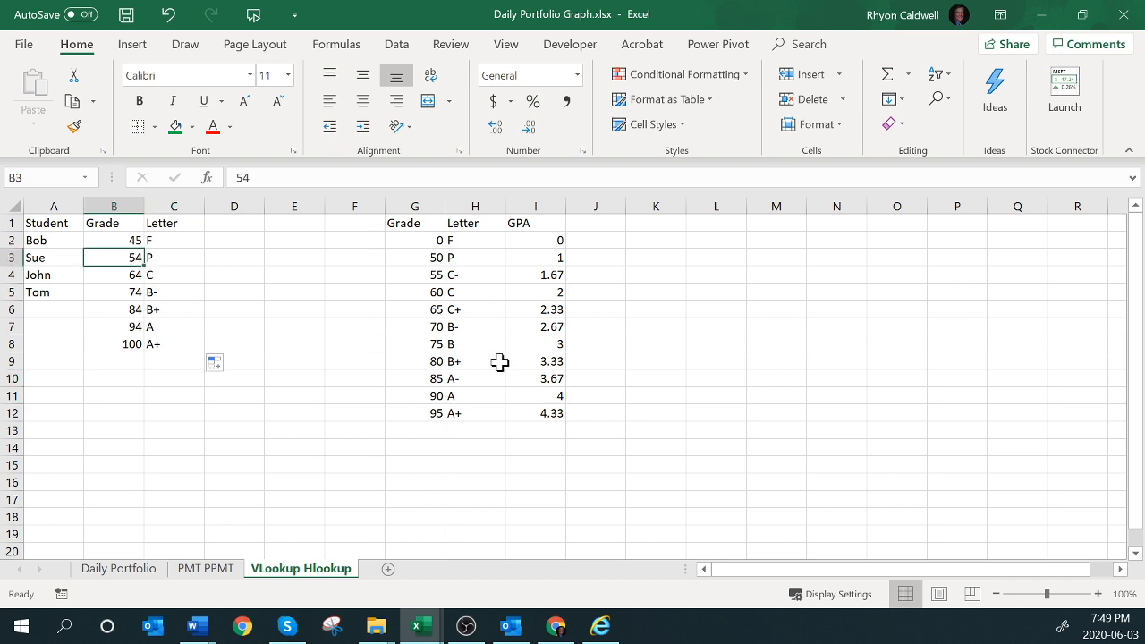
text(45)
key(Return)
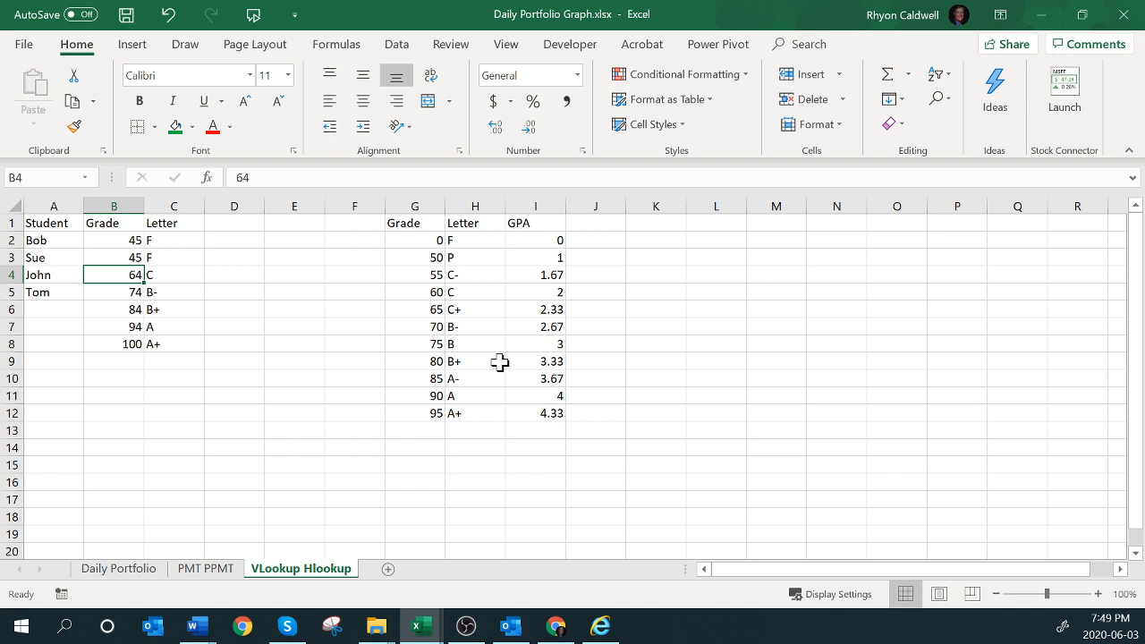
text(100)
key(Return)
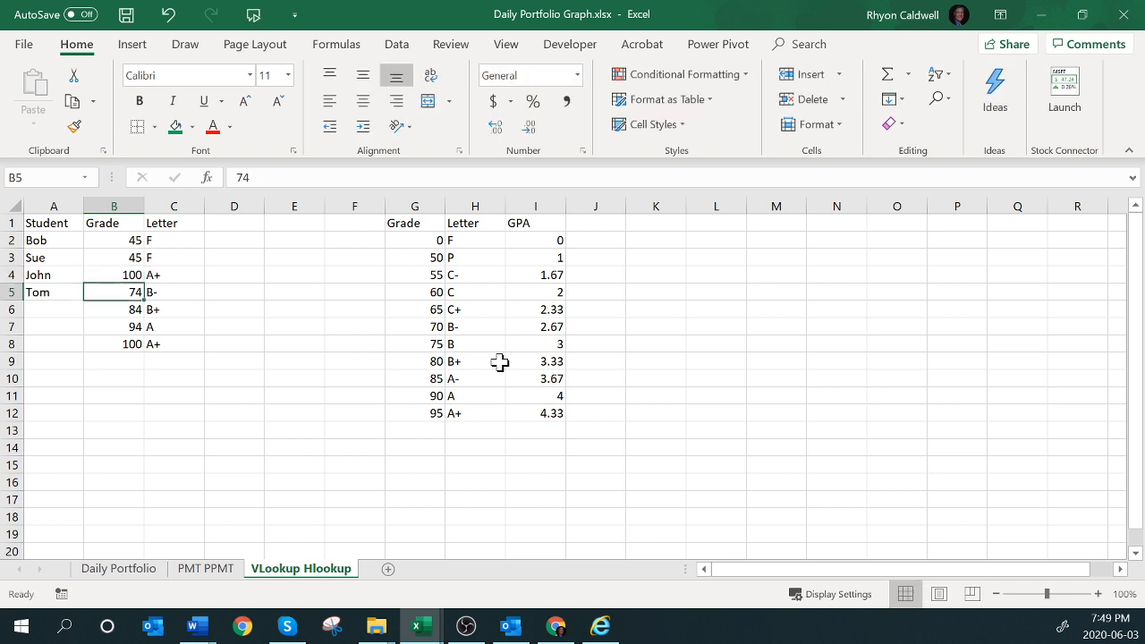
text(95)
key(Return)
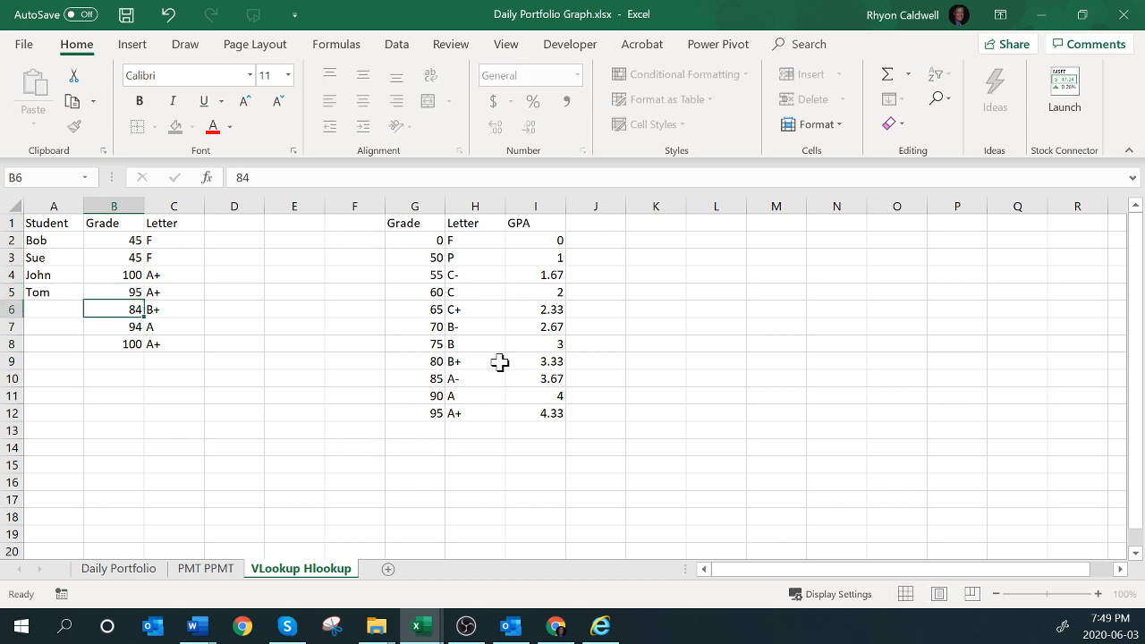
Change the grade in B5 to 94, and test the grade in B6 with 90 and 89
key(Up)
text(94)
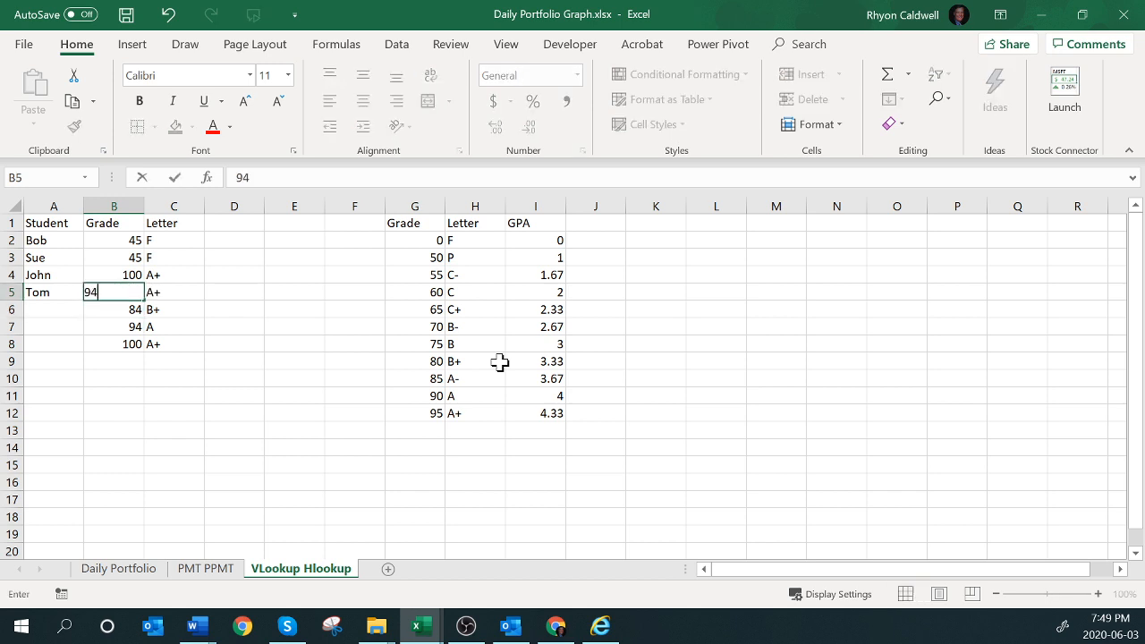
key(Return)
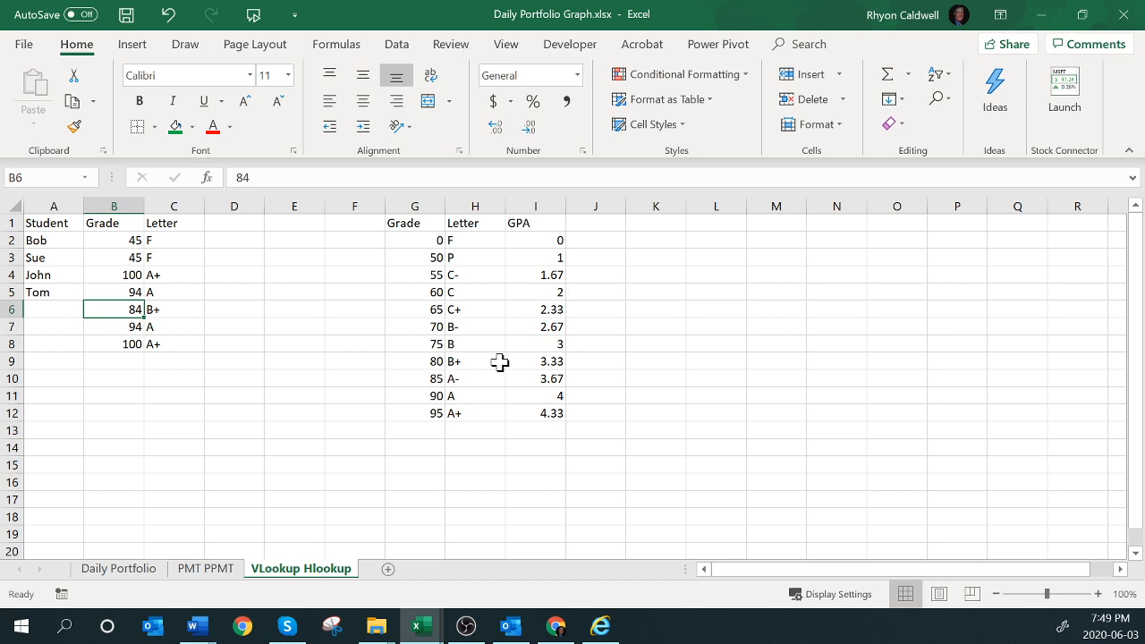
text(90)
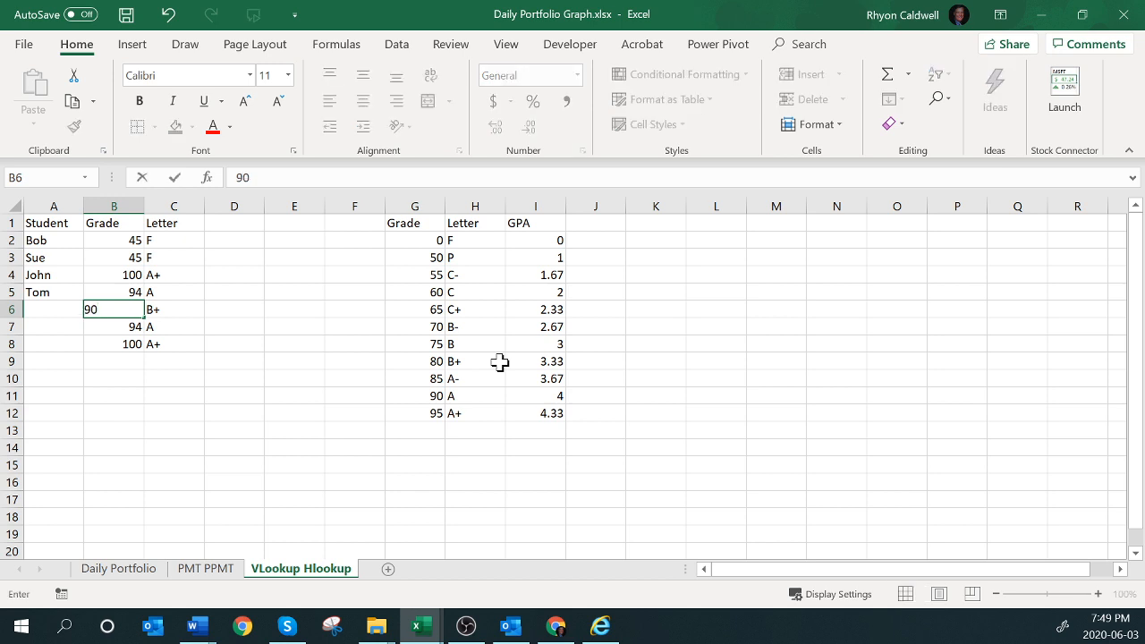
key(Return)
key(Up)
text(89)
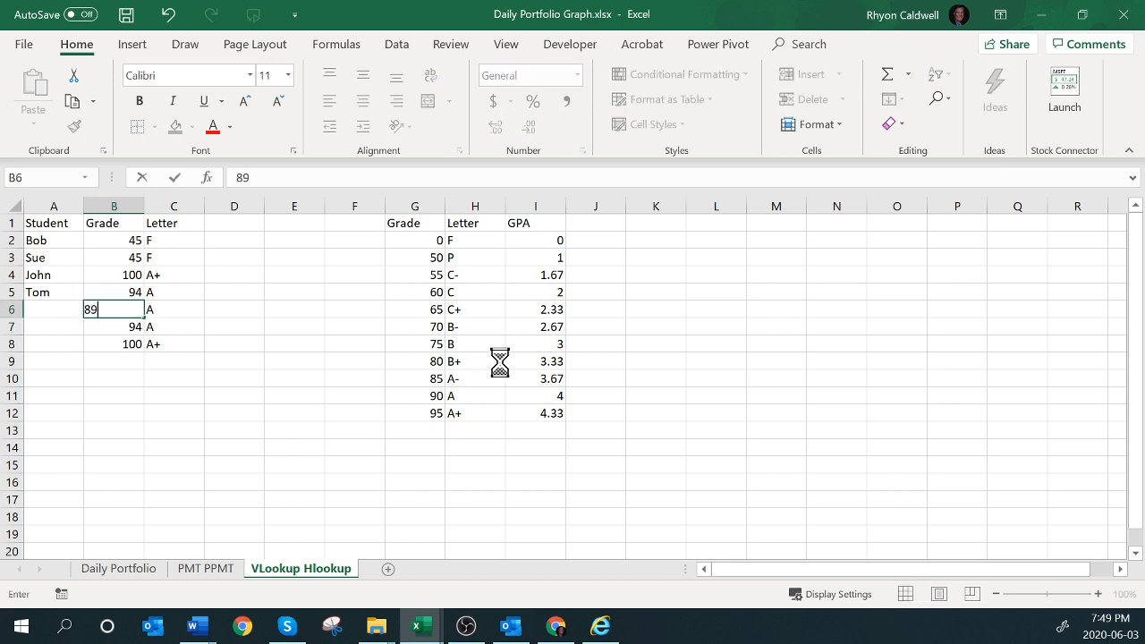
key(Return)
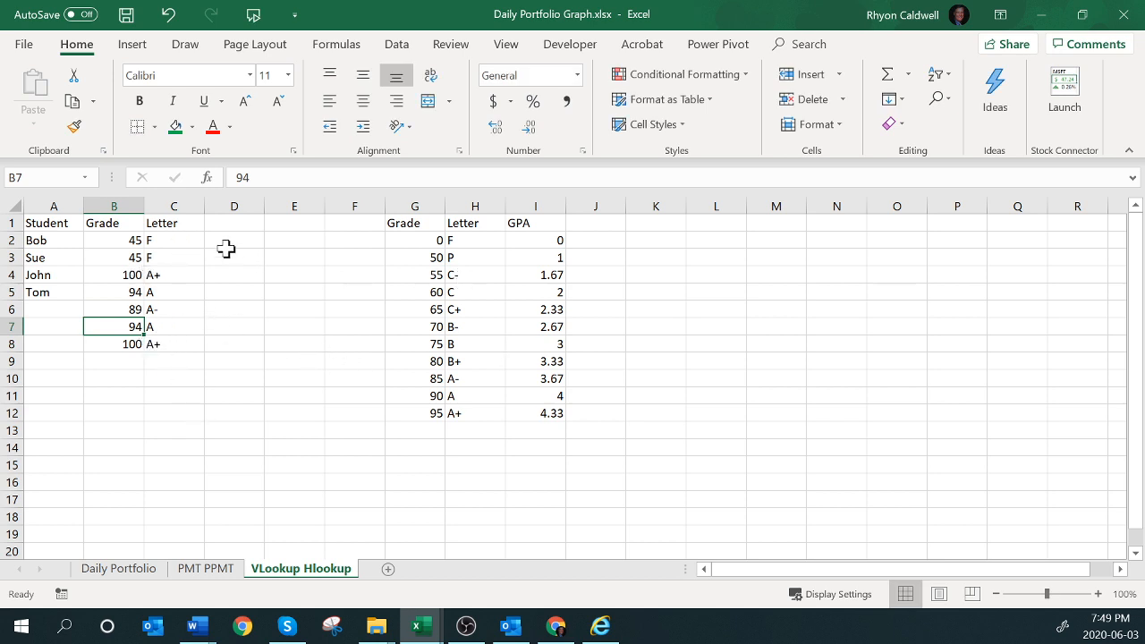
Review the VLOOKUP formula in C2 and the lookup table range G2:I12 it refers to
double_click(170, 240)
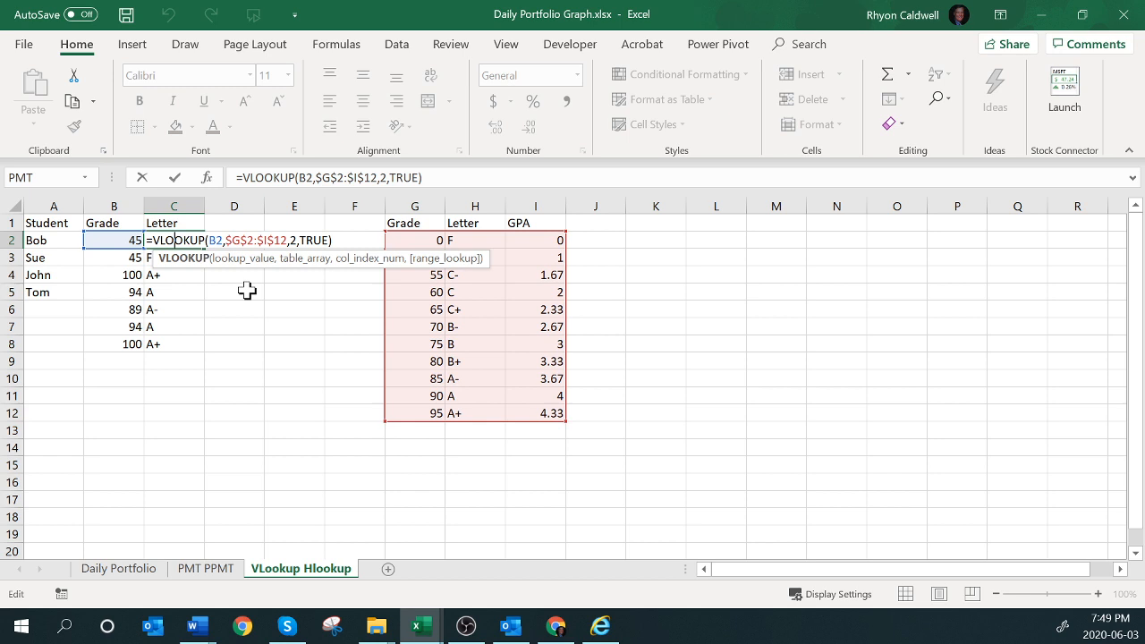
drag(430, 239, 529, 415)
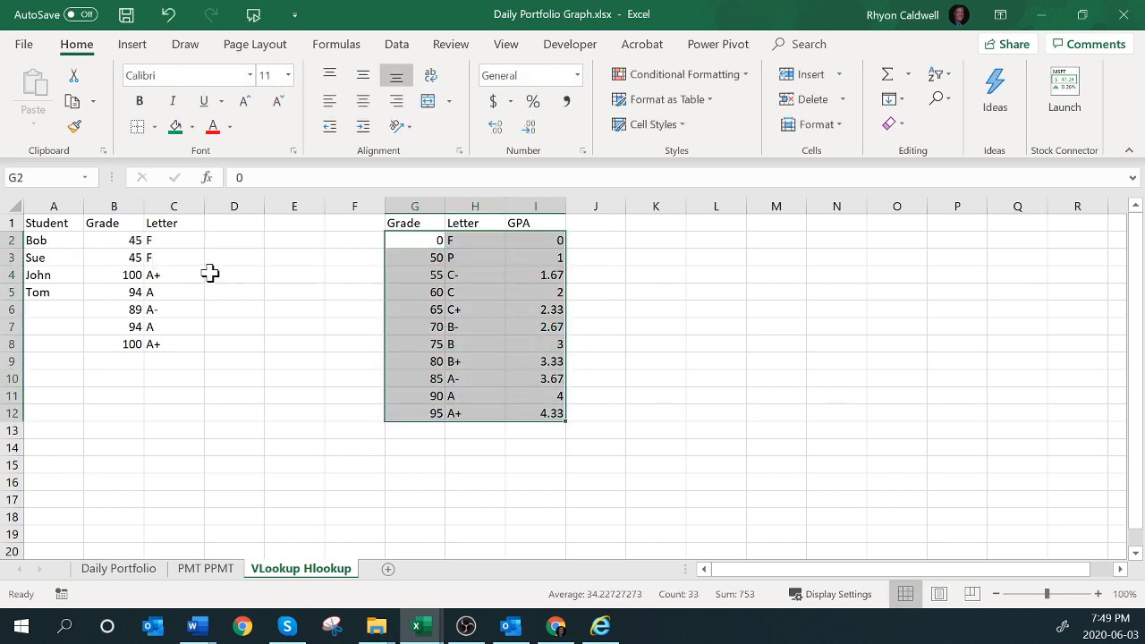
Add the column header GPA in cell D1 of the student table
click(219, 224)
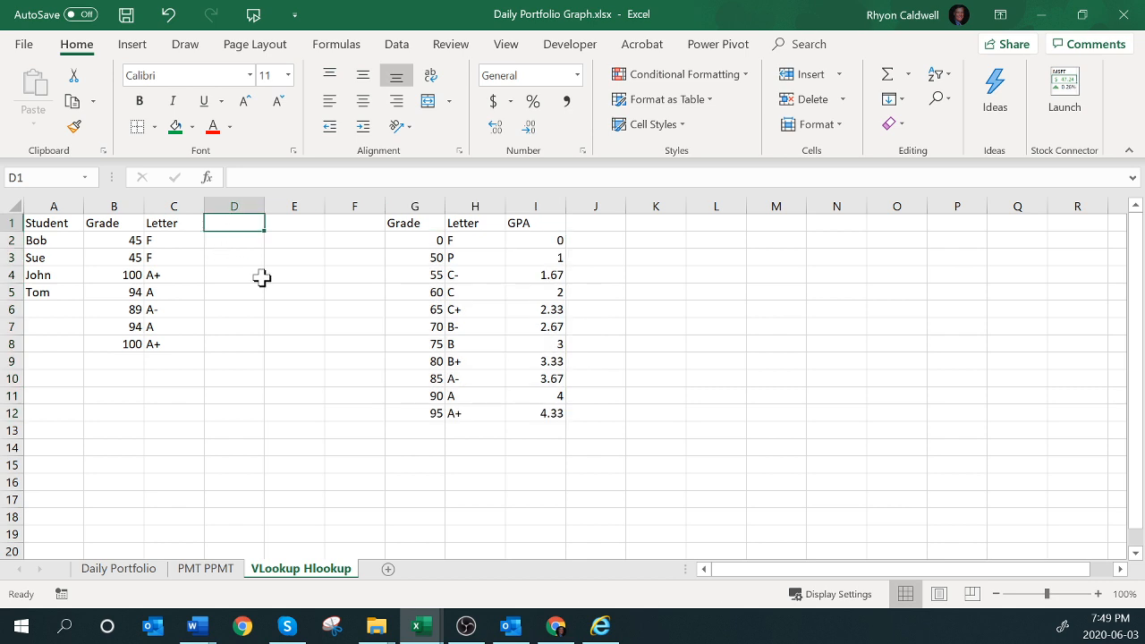
text(GPA)
key(Return)
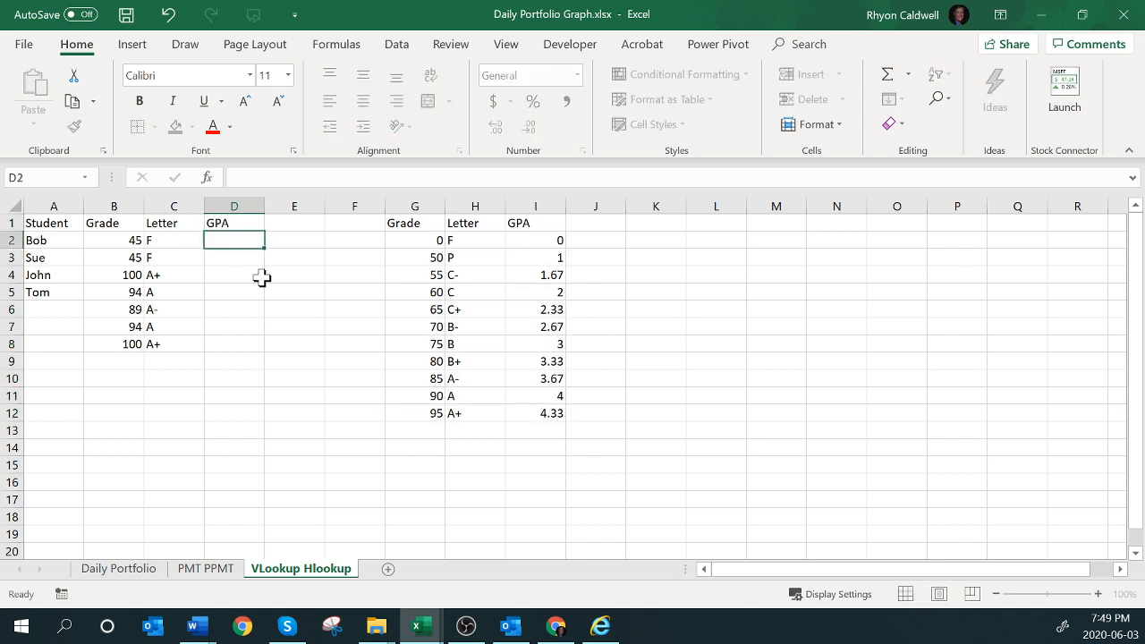
Start a VLOOKUP in D2 with the letter in C2 as lookup value and $H$2:$I$12 as absolute table array
text(=vlo)
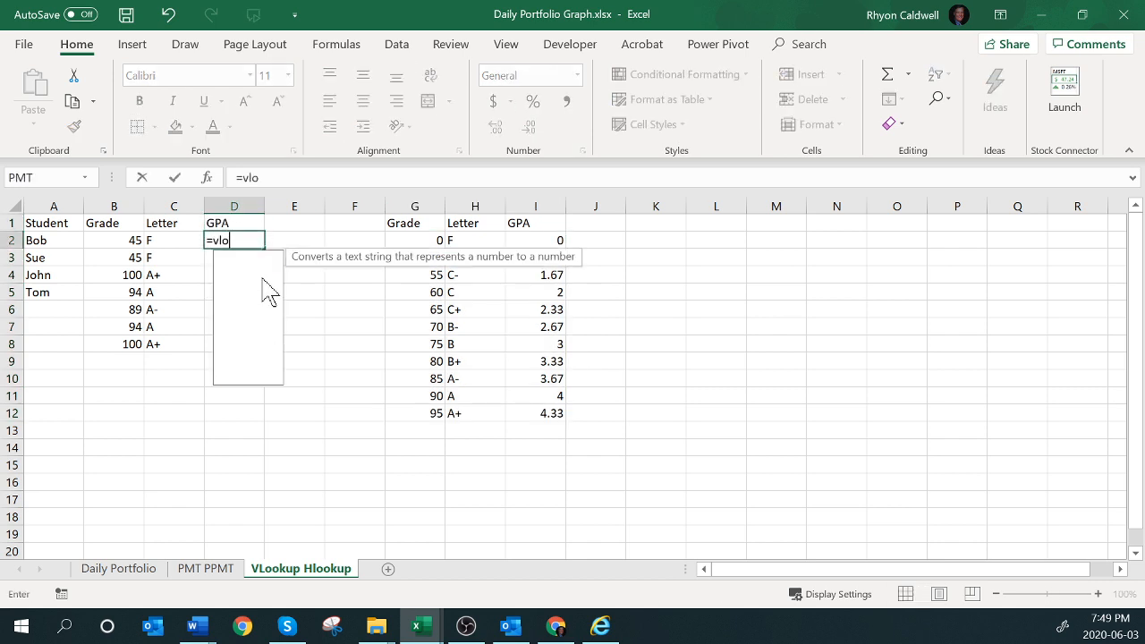
text(okup()
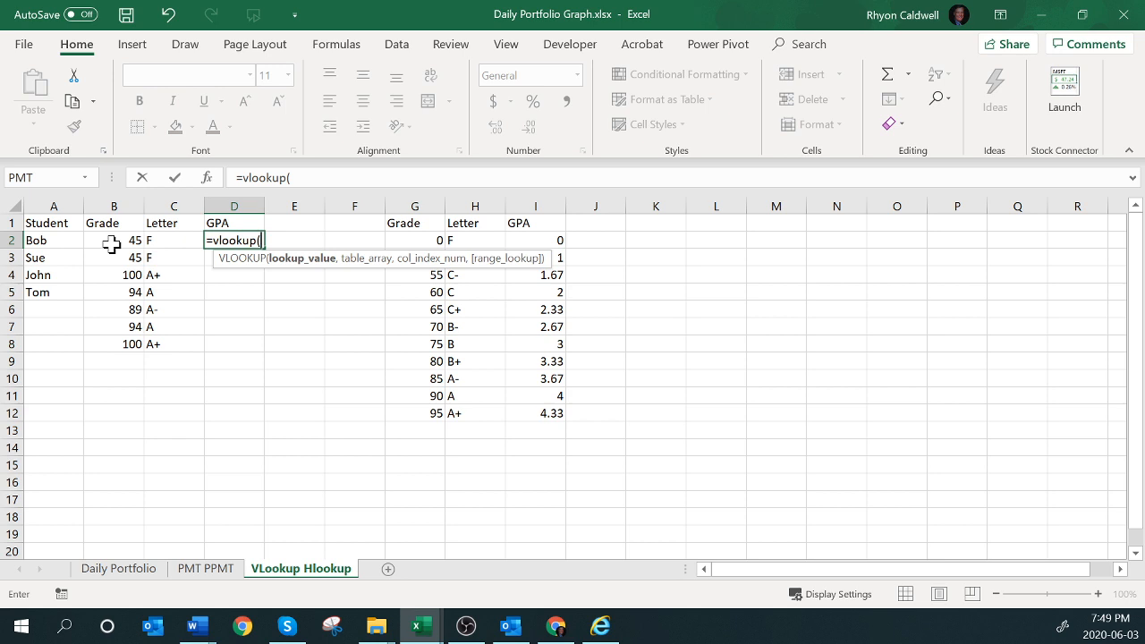
click(173, 241)
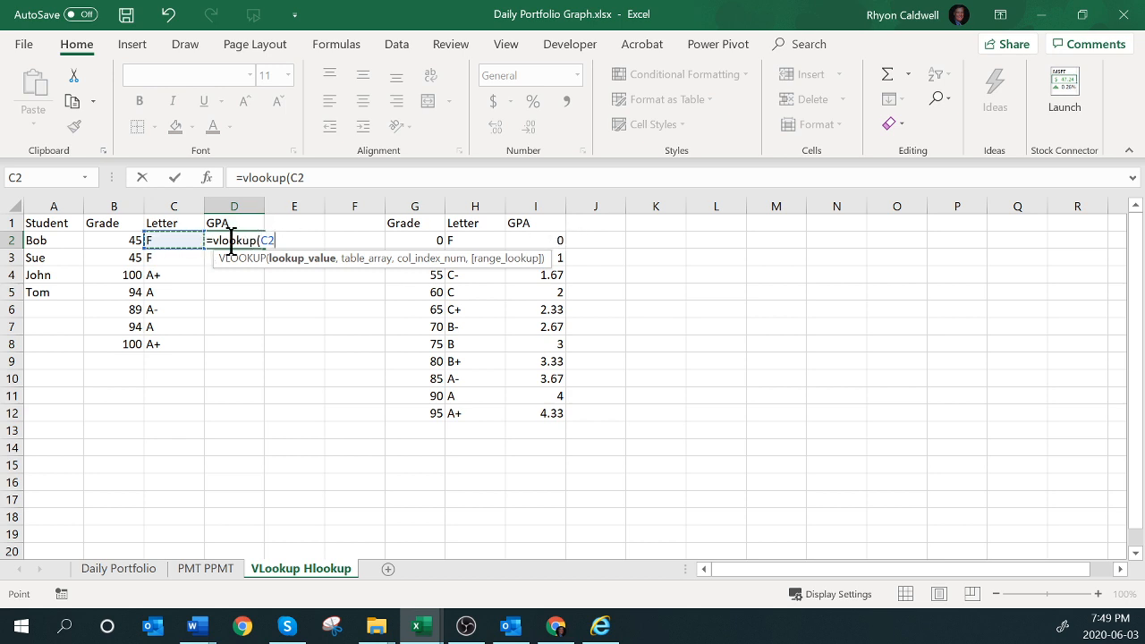
text(,)
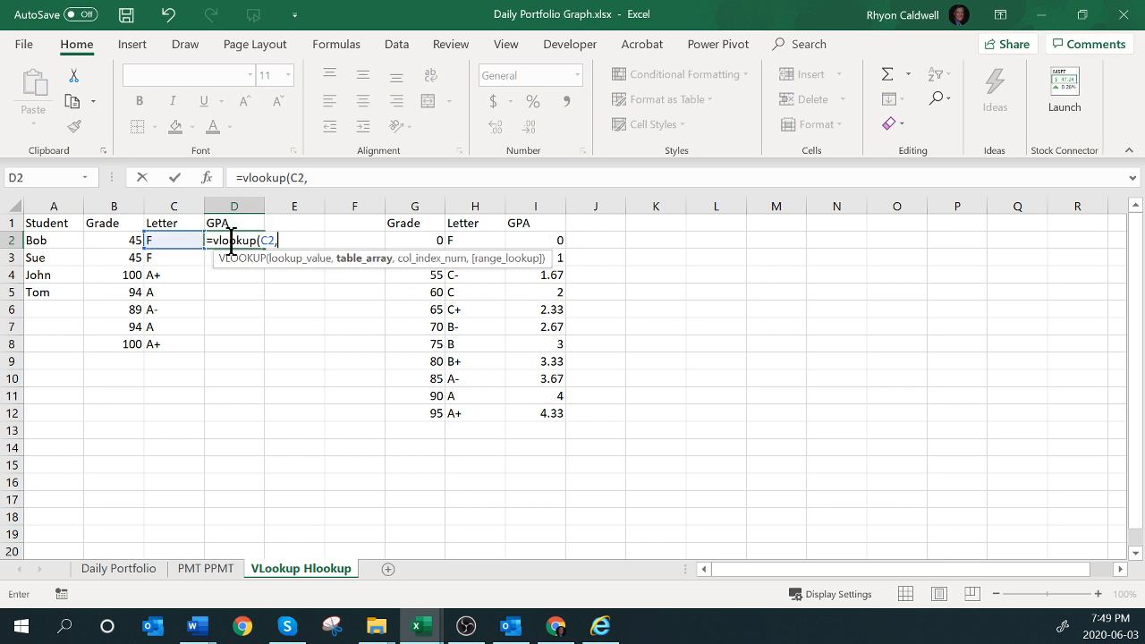
drag(479, 242, 529, 417)
key(F4)
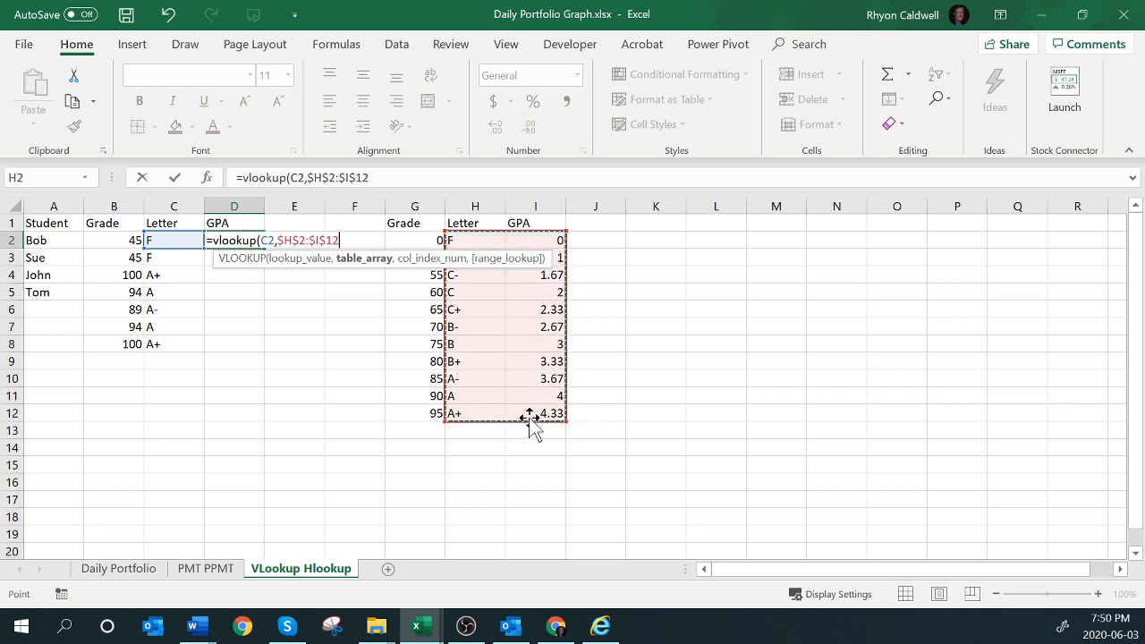
Finish the GPA formula in D2 with column index 2 and FALSE for an exact match
text(,)
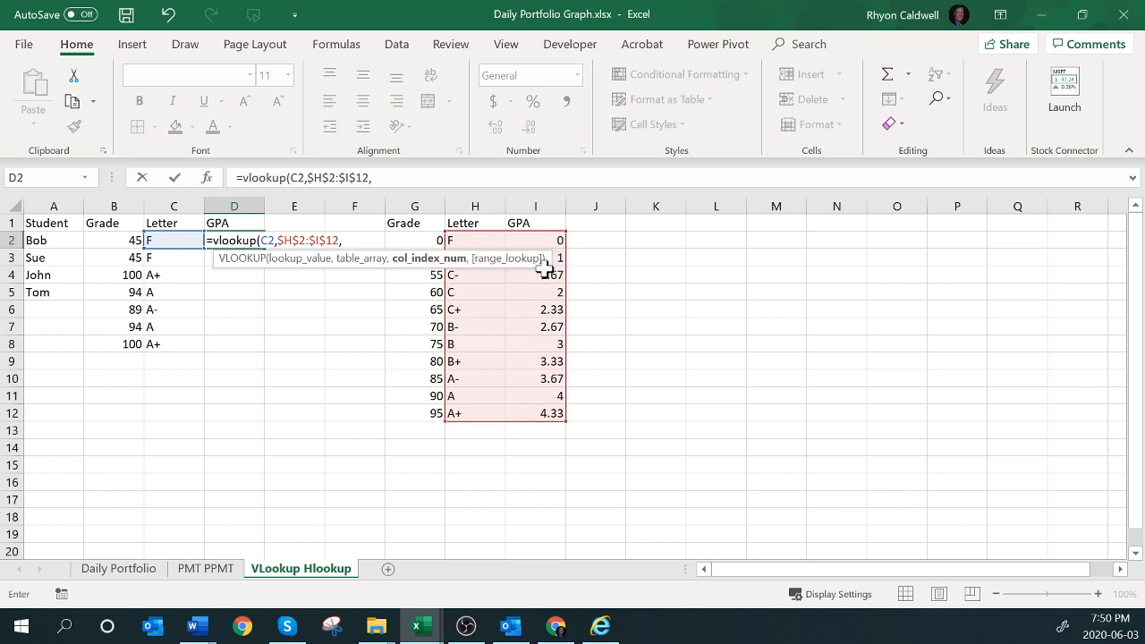
text(2,)
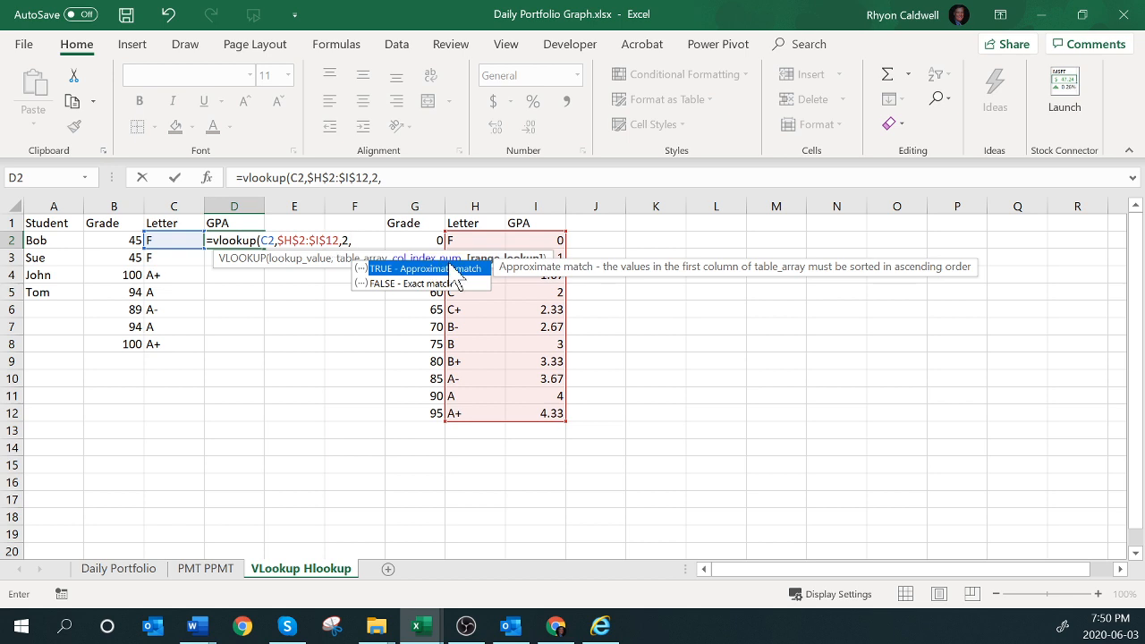
double_click(427, 287)
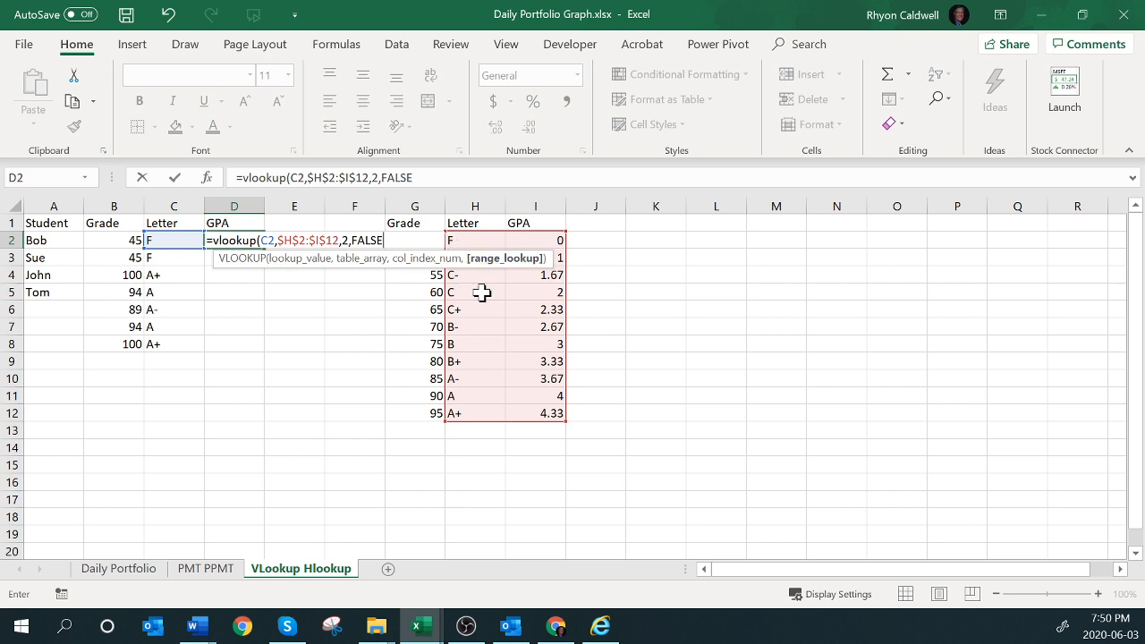
text())
key(Return)
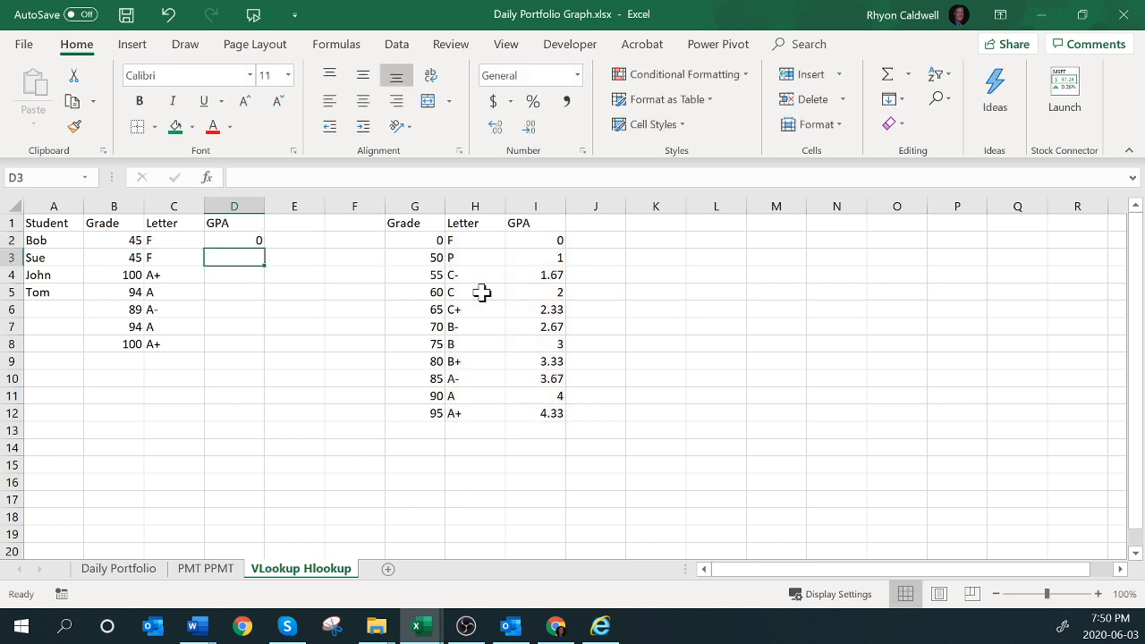
Fill the GPA formula from D2 down through D8 for the remaining grades
click(243, 242)
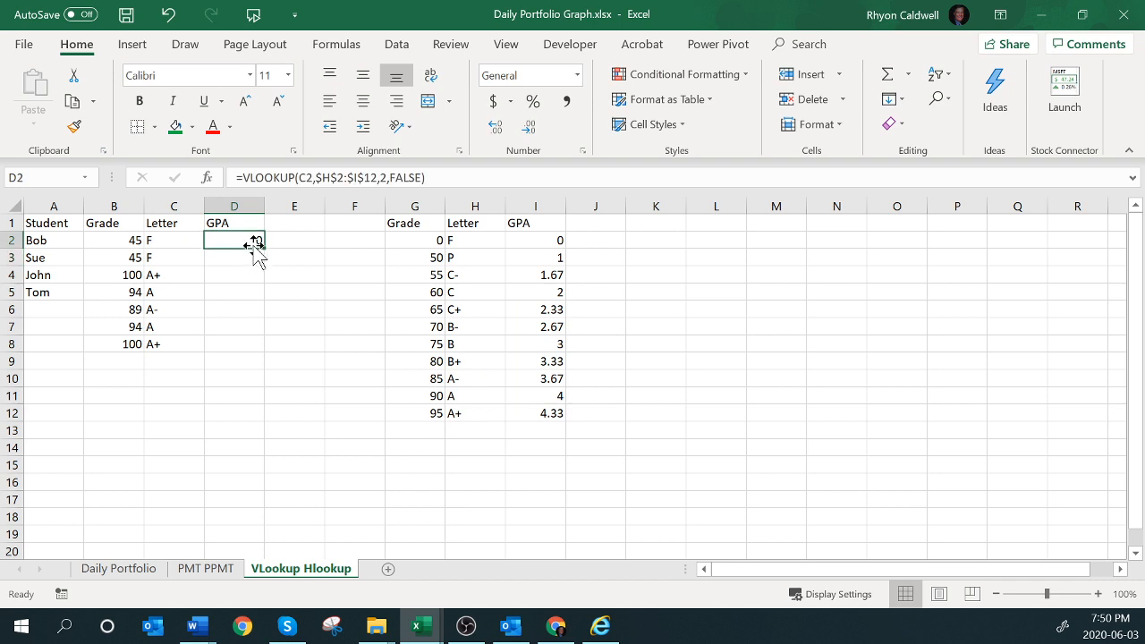
drag(266, 251, 263, 347)
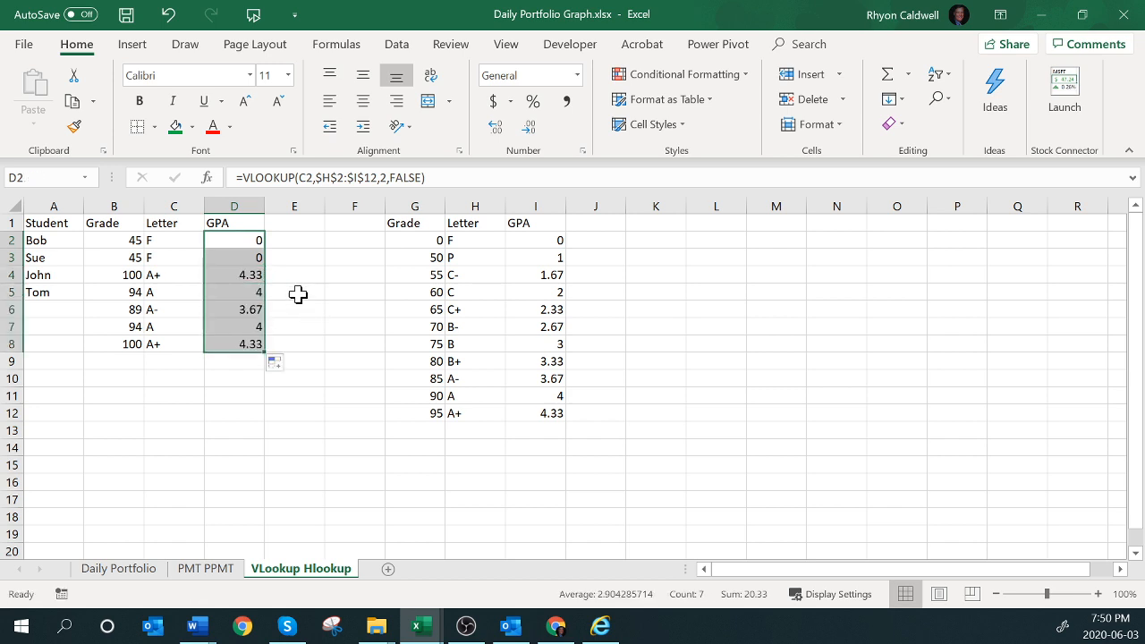
click(226, 240)
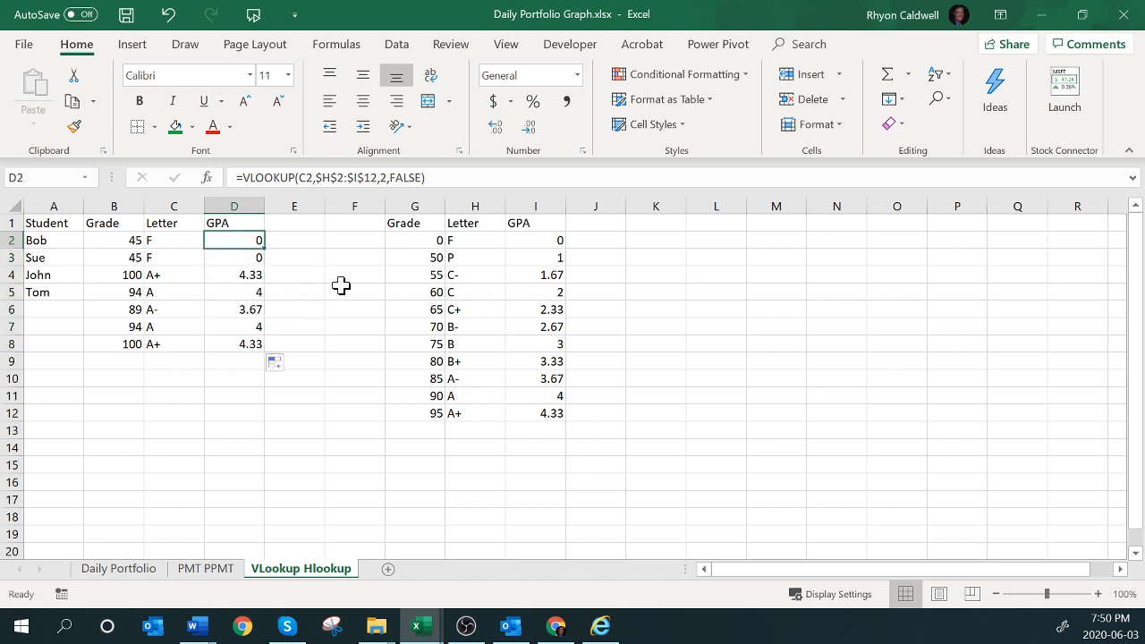
Review the student table's Student, Grade and GPA entries cell by cell
key(Down)
key(Down)
key(Up)
key(Up)
key(Up)
key(Left)
key(Left)
key(Left)
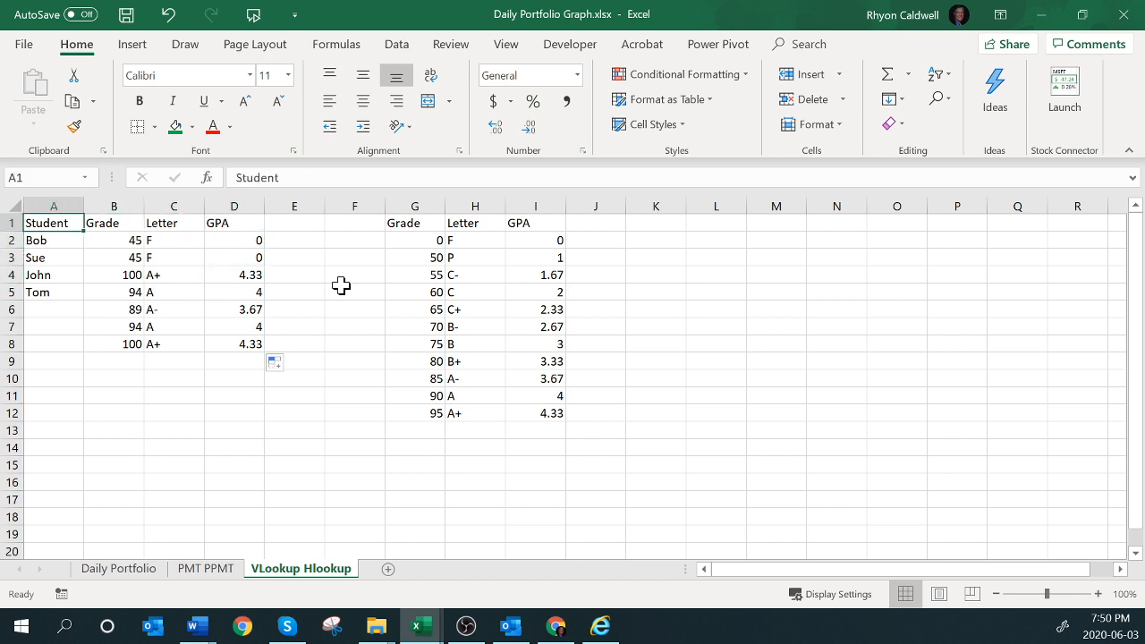
key(Down)
key(Down)
key(Down)
key(Up)
key(Up)
key(Right)
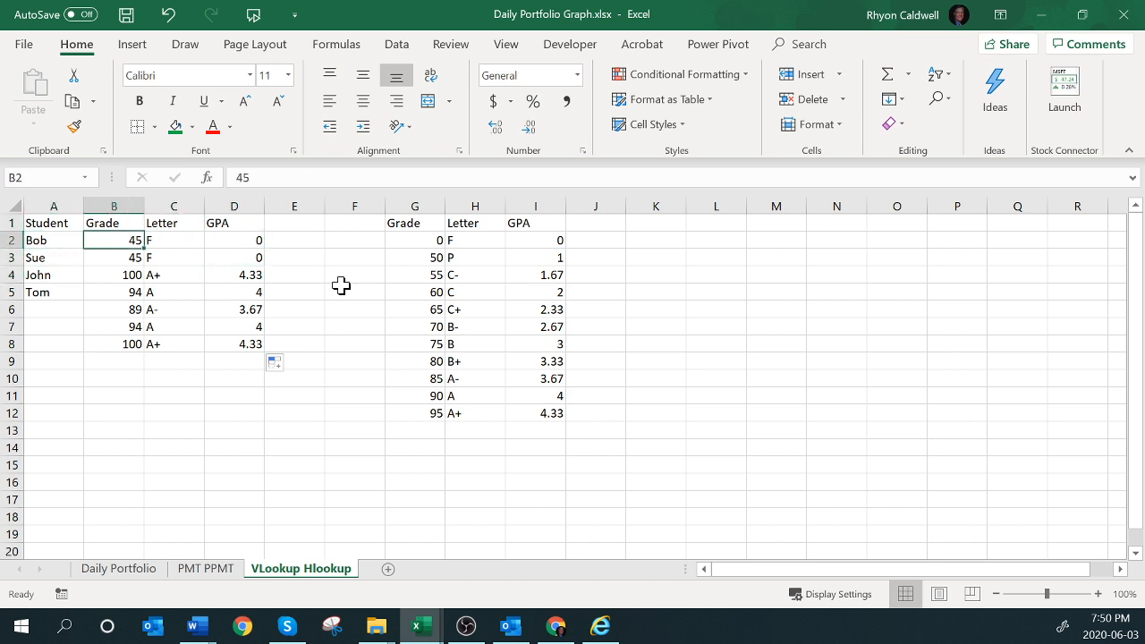
Highlight the grade input cells B2:B9 with a green fill
drag(123, 248, 126, 362)
click(179, 127)
click(195, 414)
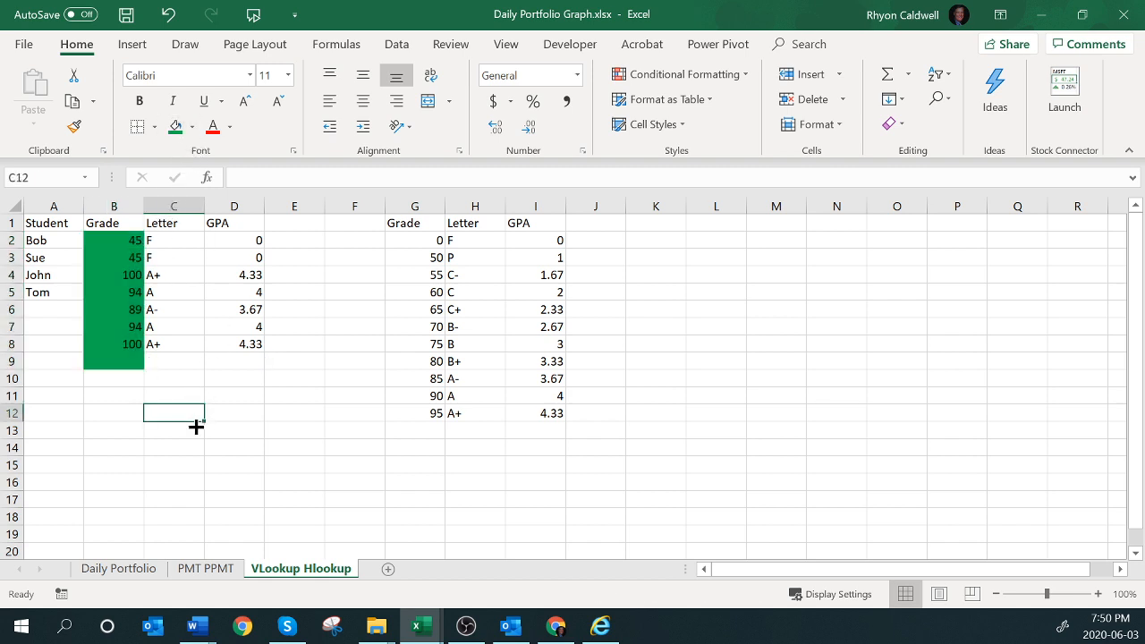
drag(176, 247, 242, 358)
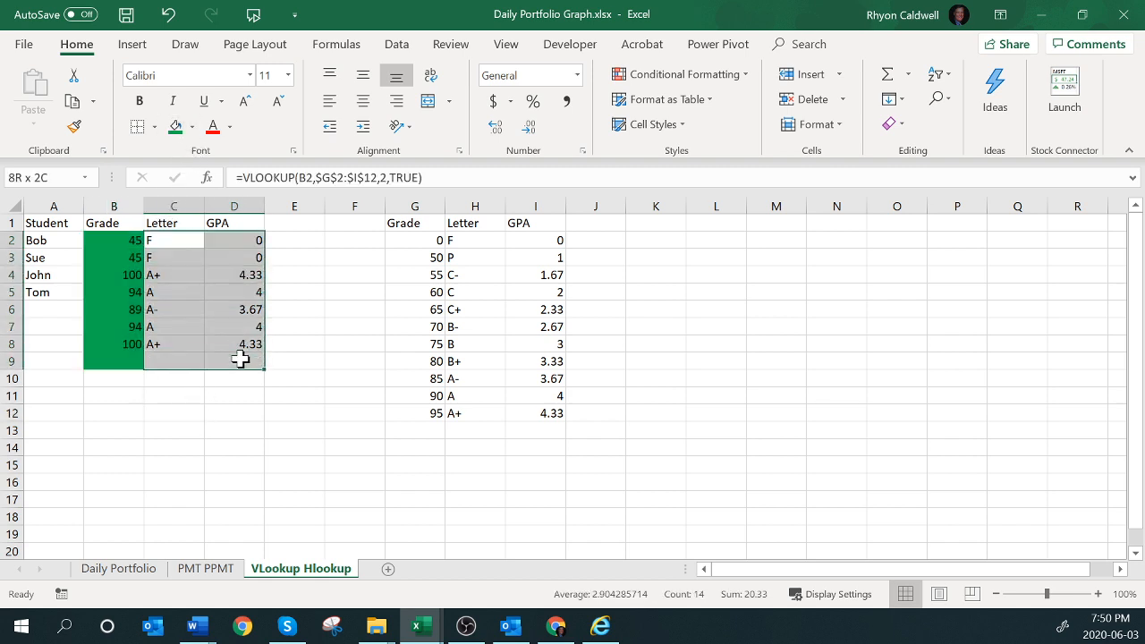
click(304, 324)
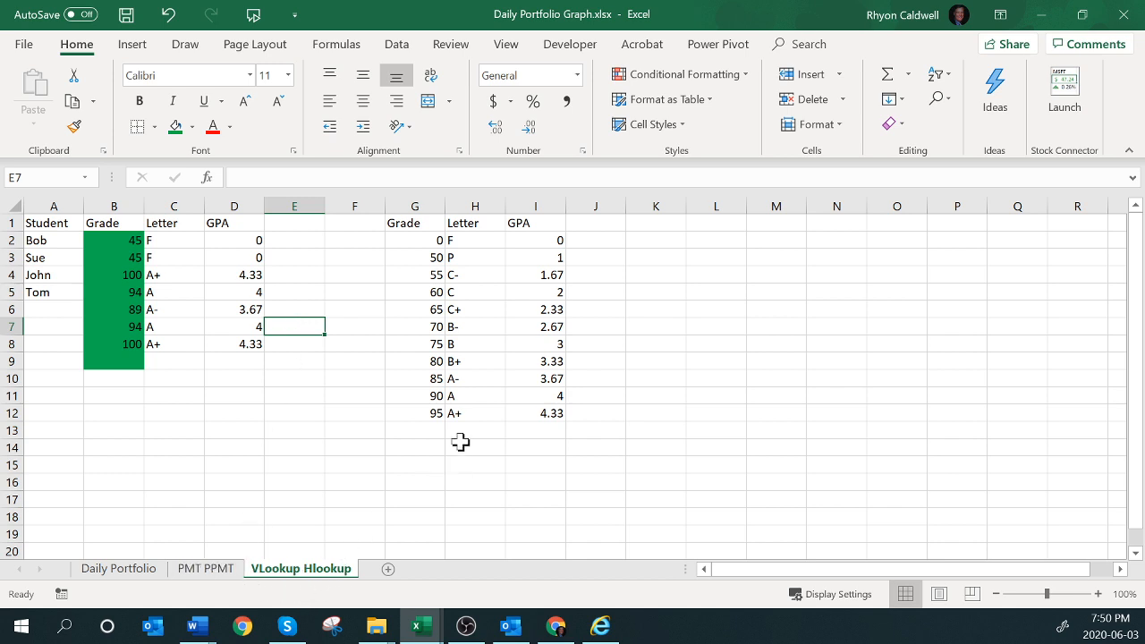
Copy the lookup table G1:I12 and paste it transposed into a horizontal layout starting at K1
drag(417, 225, 523, 417)
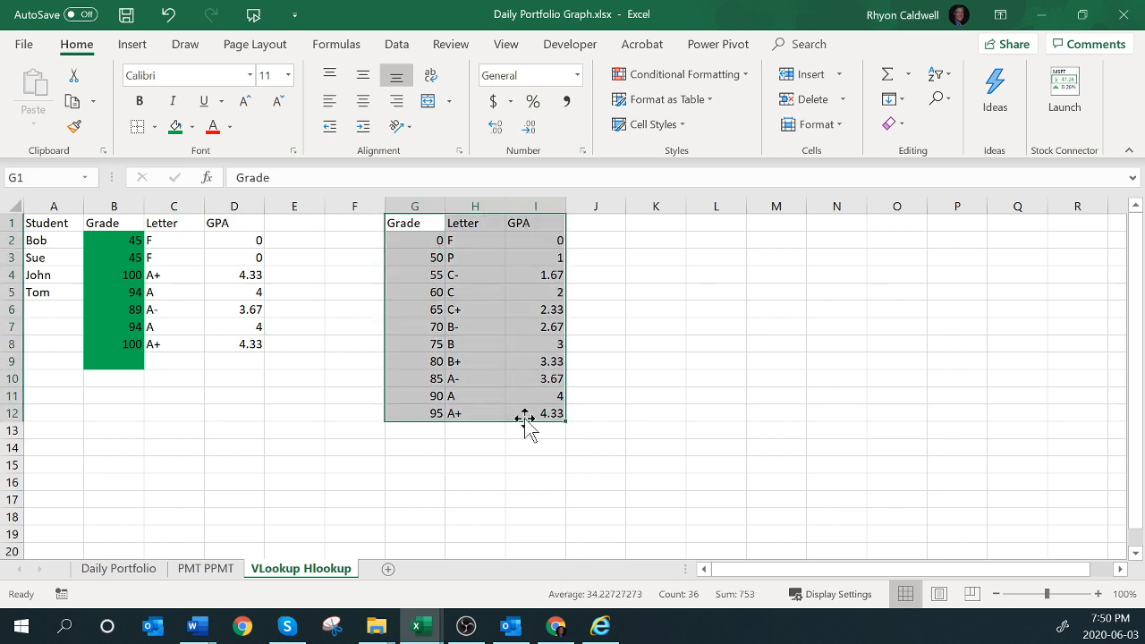
key(ctrl+c)
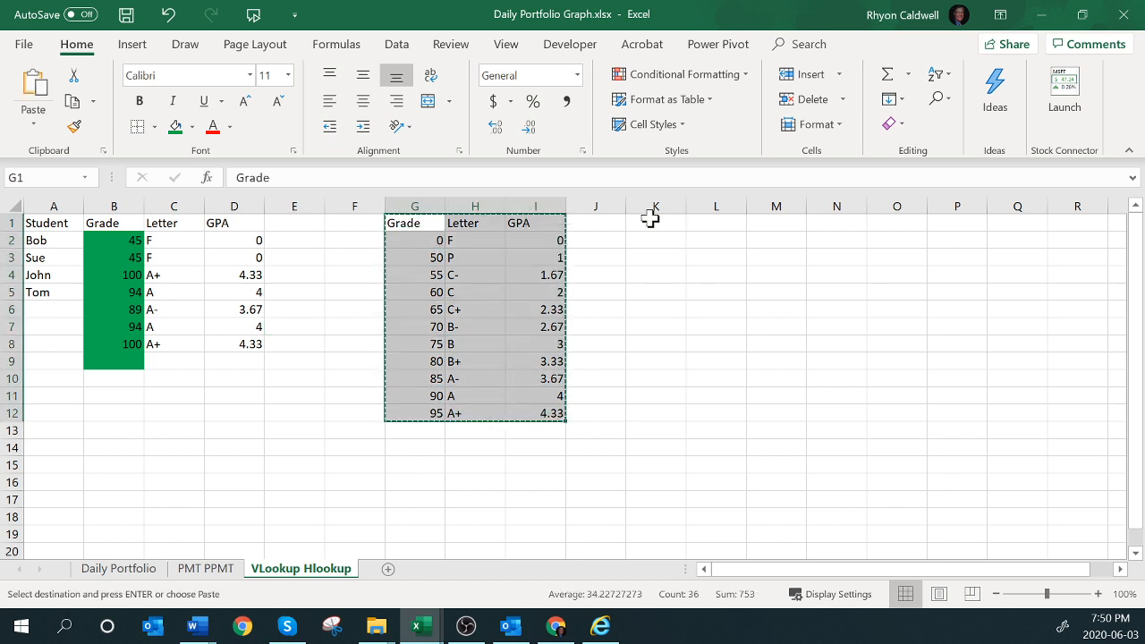
click(657, 225)
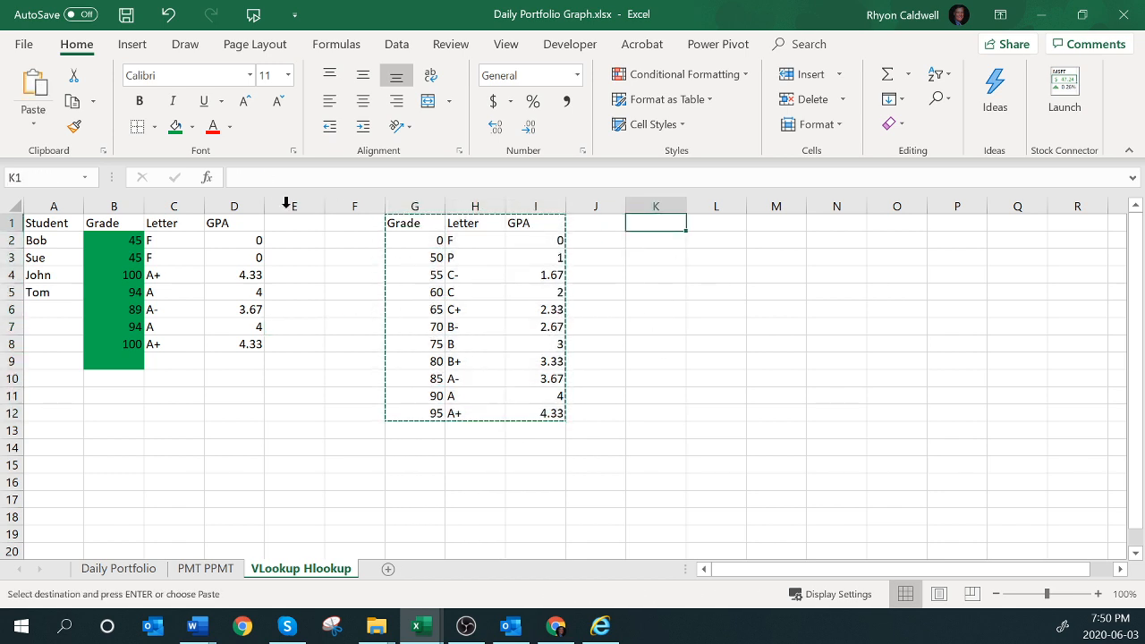
click(41, 127)
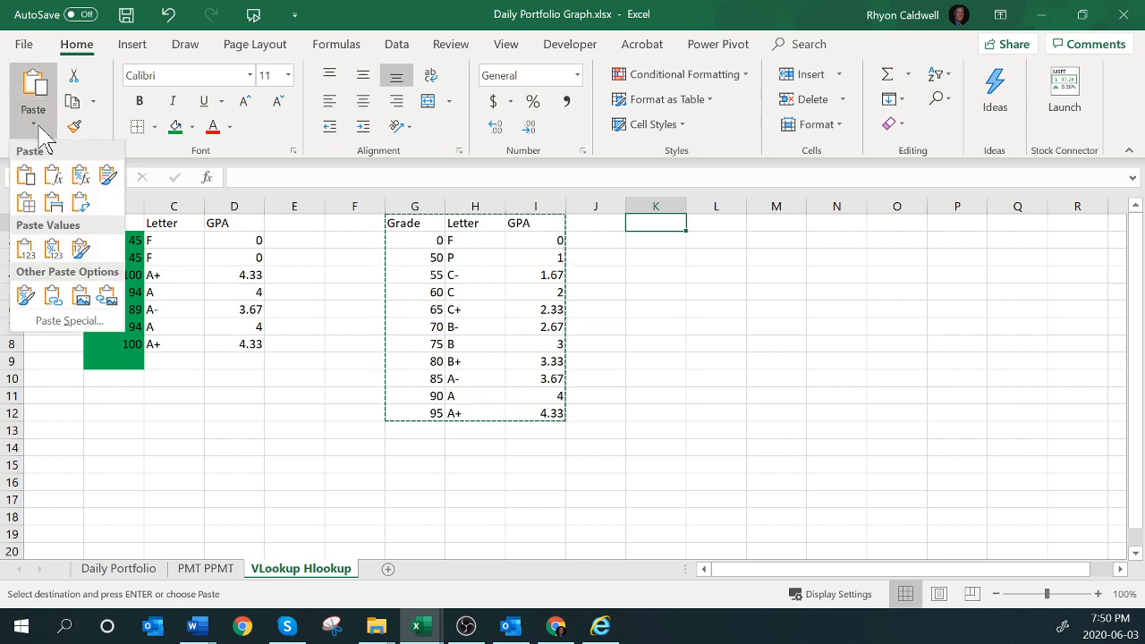
click(81, 204)
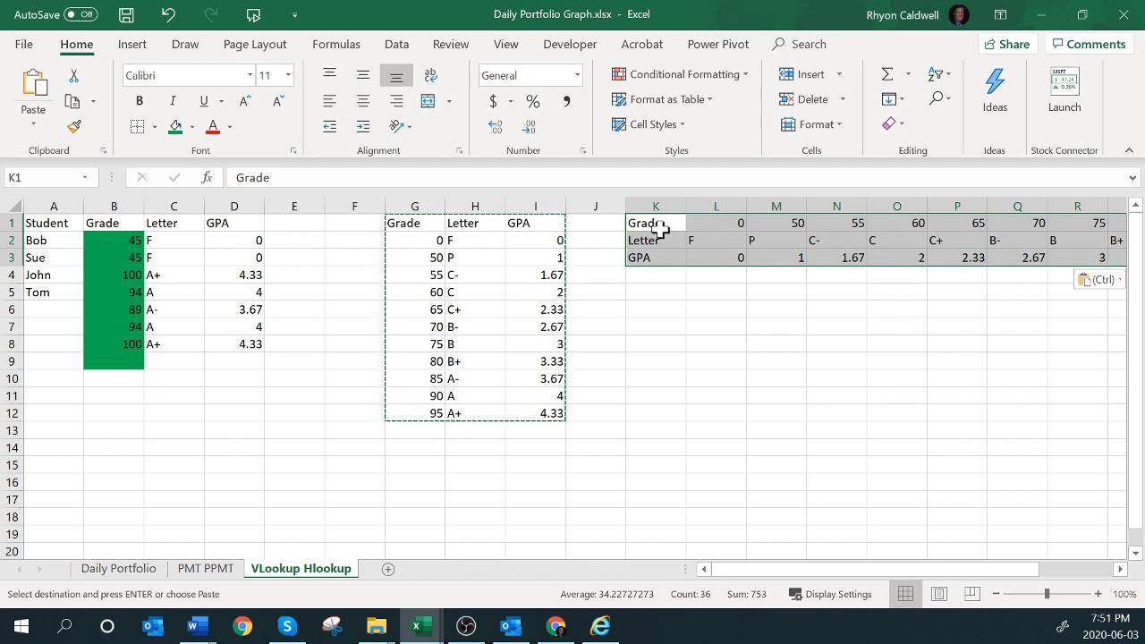
click(660, 228)
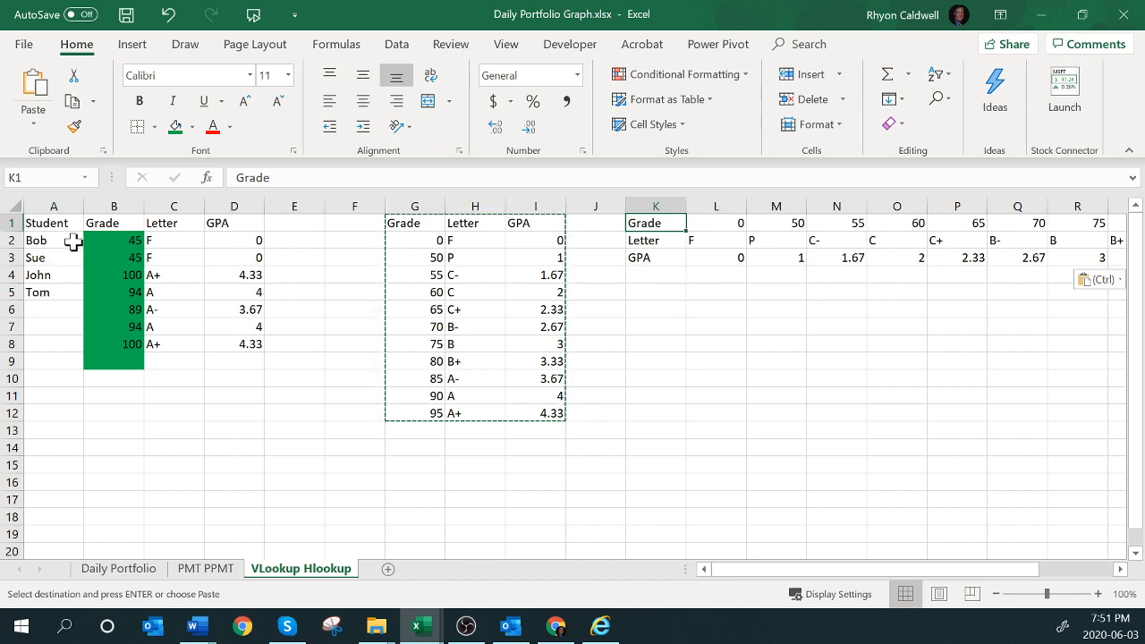
Clear the transposed copy of the lookup table from K1:W3
drag(651, 223, 1109, 258)
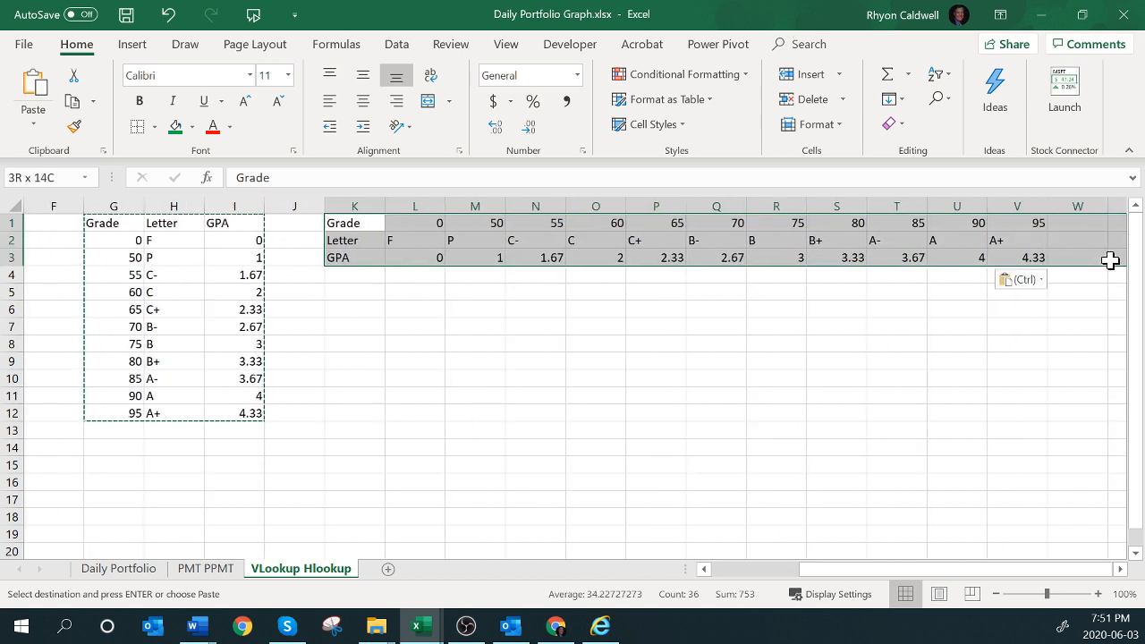
key(Delete)
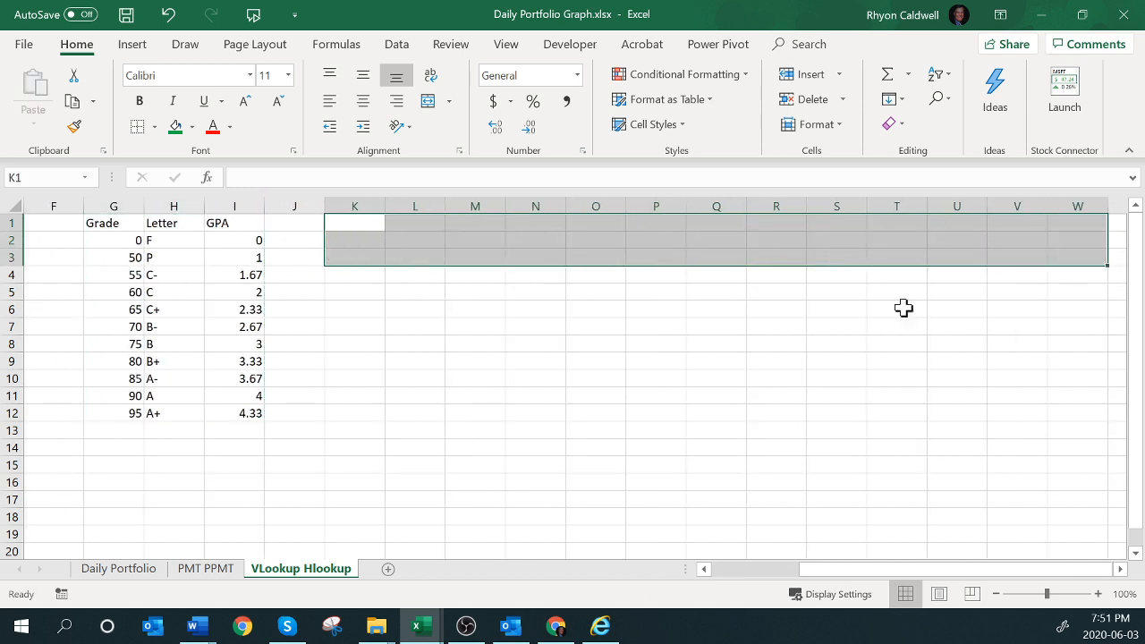
click(730, 570)
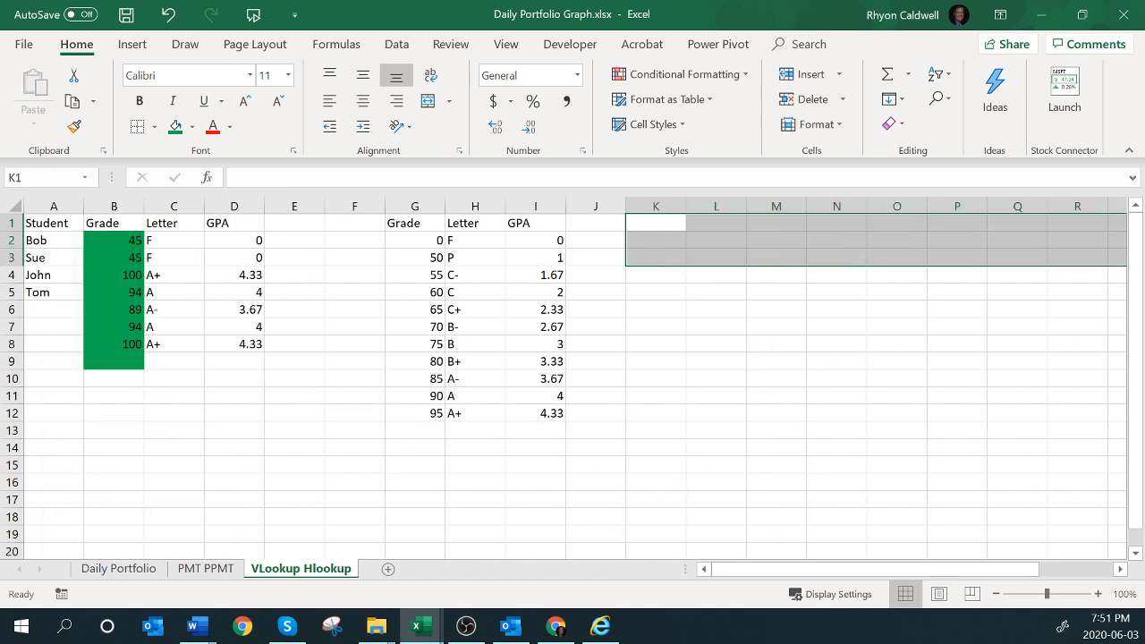